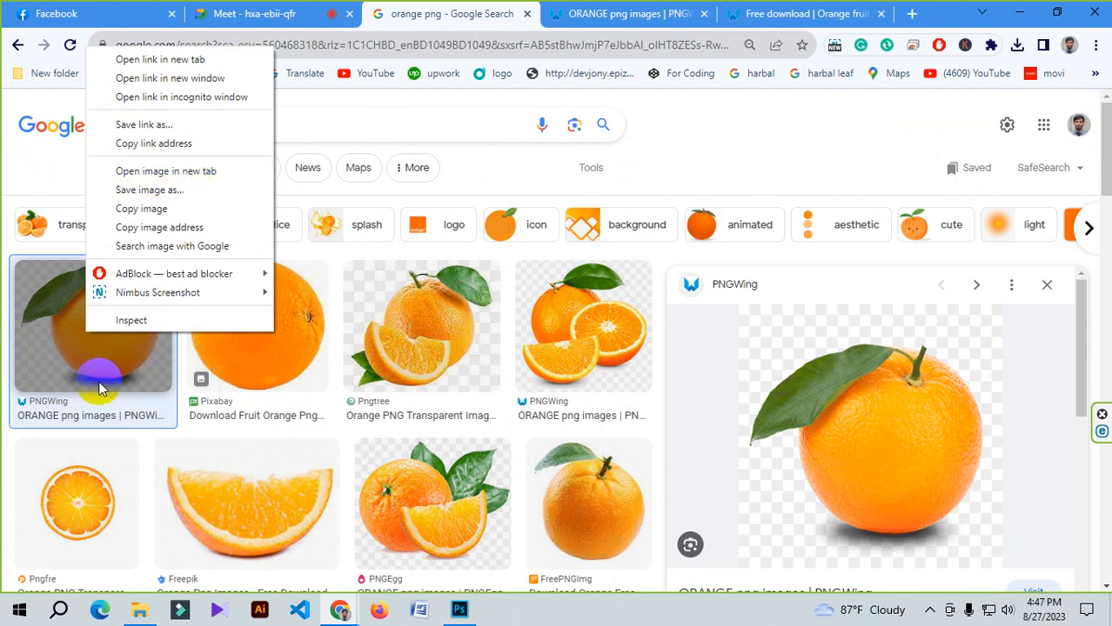
Open the PNGWing source page of the single orange with a leaf from the image search results
{"action": "scroll", "coordinate": [879, 376], "scroll_direction": "down", "scroll_amount": 3}
{"action": "scroll", "coordinate": [869, 400], "scroll_direction": "up", "scroll_amount": 5}
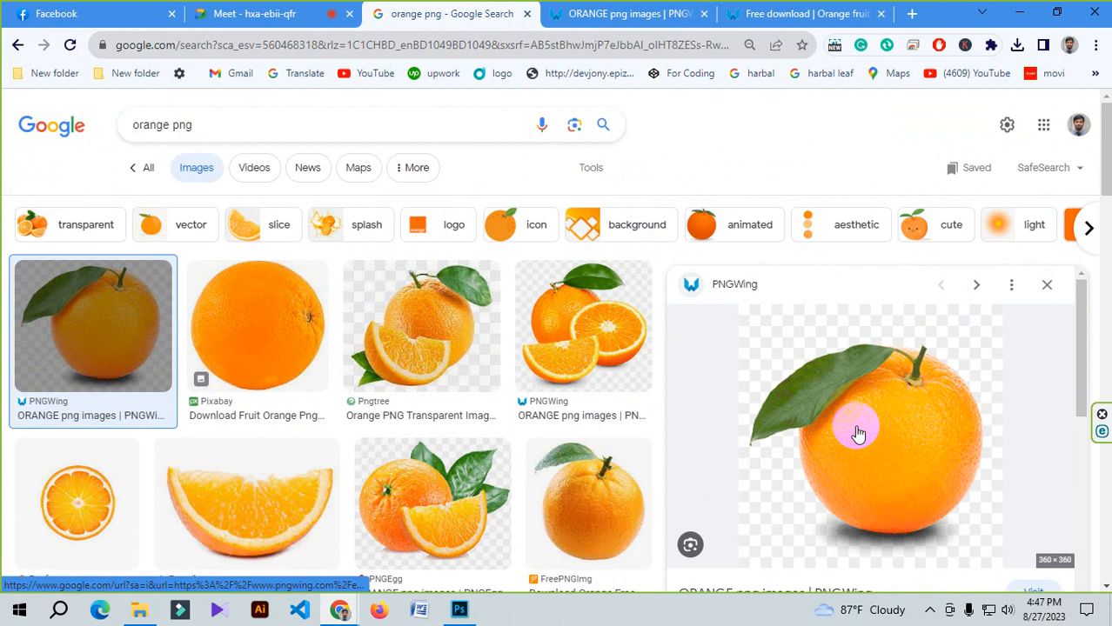
{"action": "left_click", "coordinate": [899, 446]}
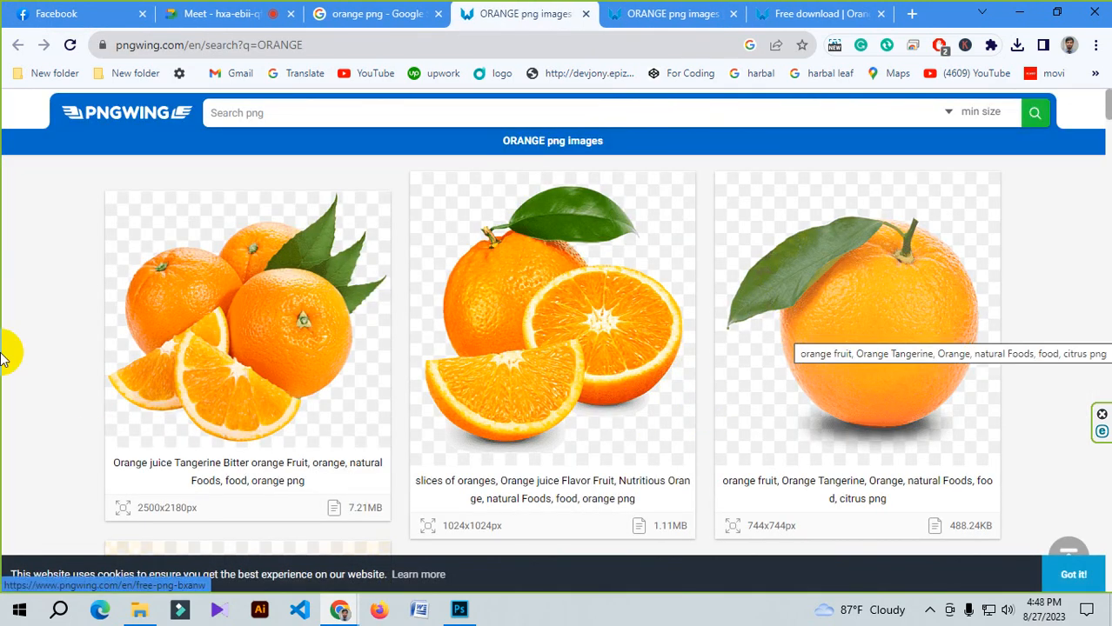
Open the page of the 744x744px orange fruit PNG among the PNGWing results
{"action": "left_click", "coordinate": [881, 404]}
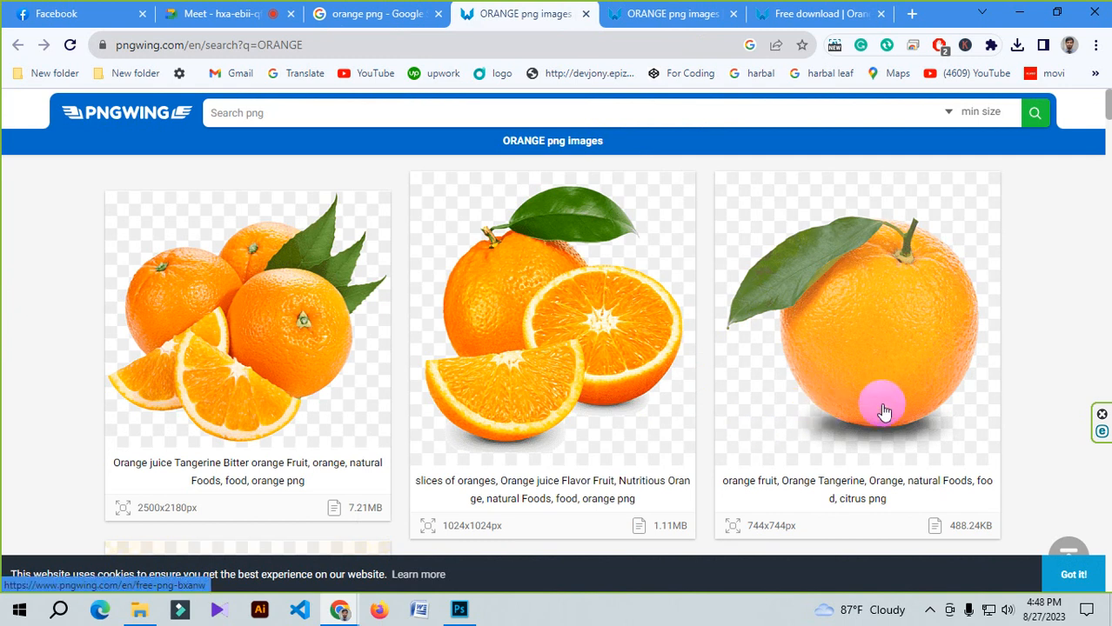
{"action": "scroll", "coordinate": [873, 322], "scroll_direction": "down", "scroll_amount": 2}
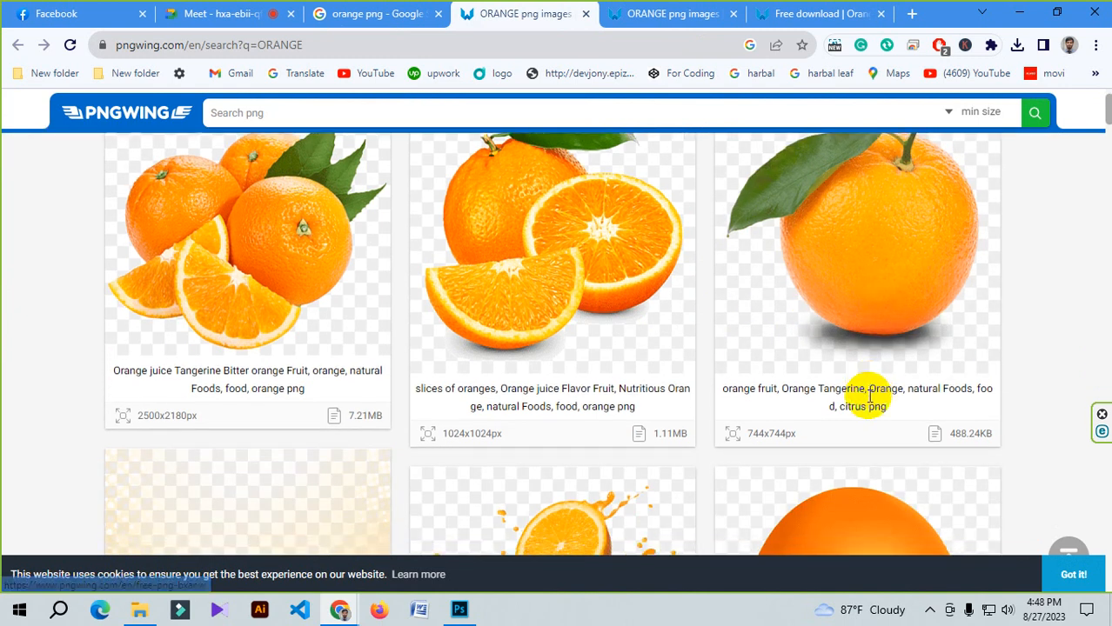
{"action": "scroll", "coordinate": [783, 366], "scroll_direction": "up", "scroll_amount": 2}
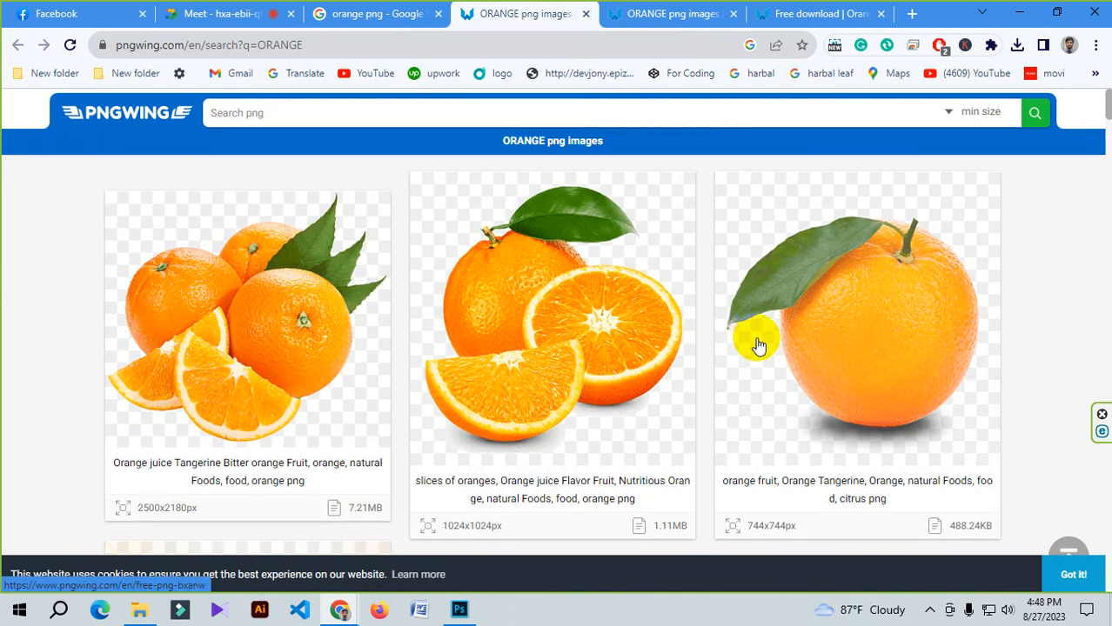
{"action": "left_click", "coordinate": [905, 346]}
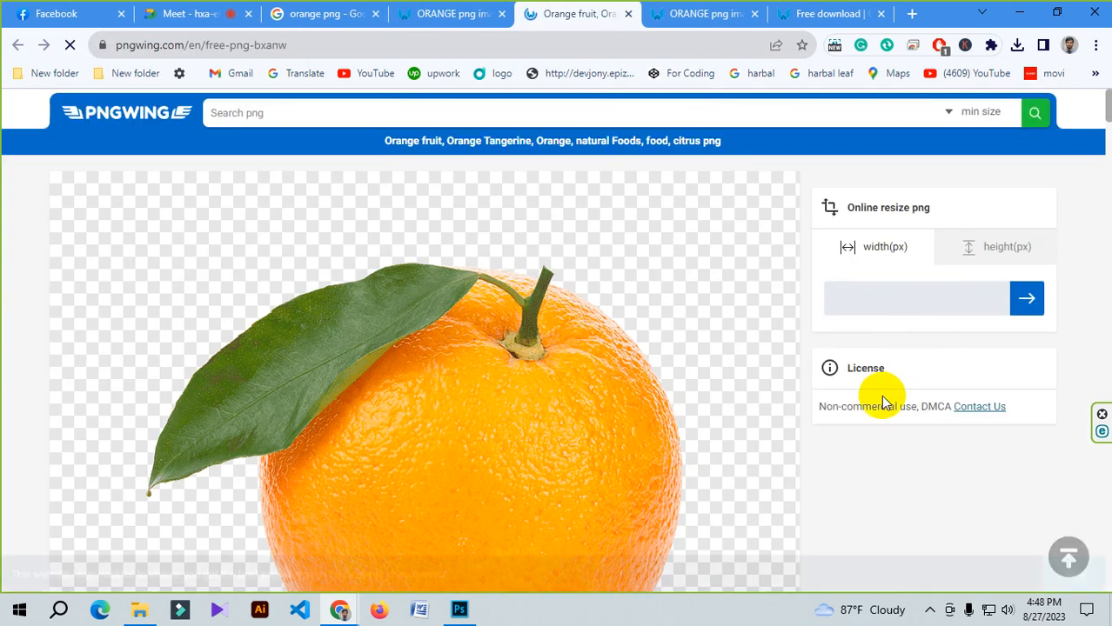
Download the 488.24KB orange PNG and open pngwing.com (3).png from the Downloads folder in Photoshop
{"action": "scroll", "coordinate": [748, 416], "scroll_direction": "down", "scroll_amount": 10}
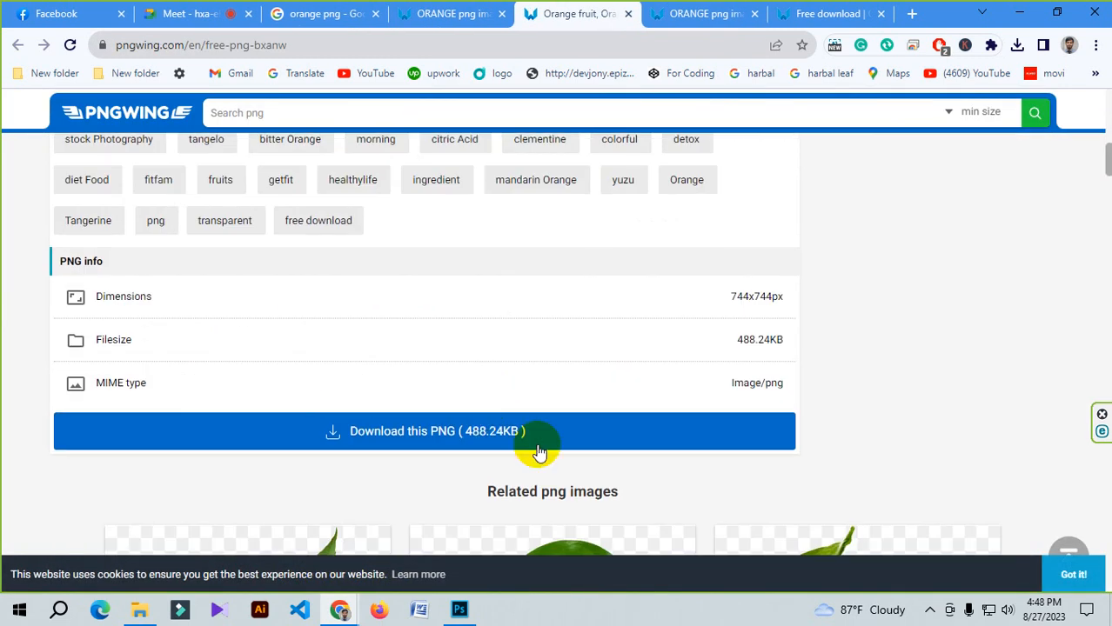
{"action": "left_click", "coordinate": [376, 440]}
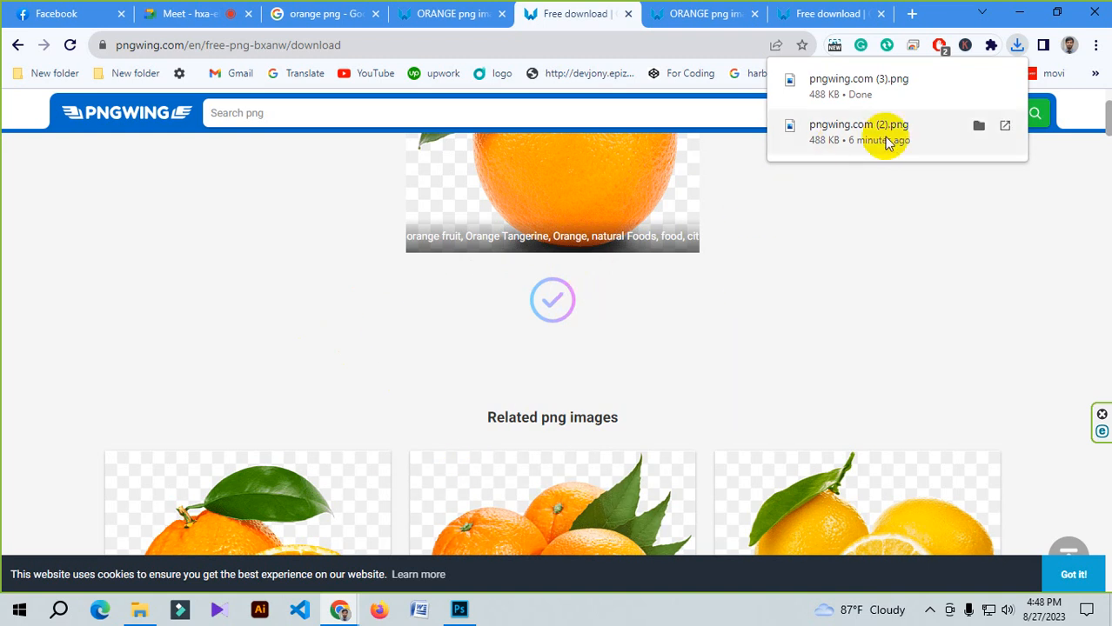
{"action": "left_click", "coordinate": [979, 81]}
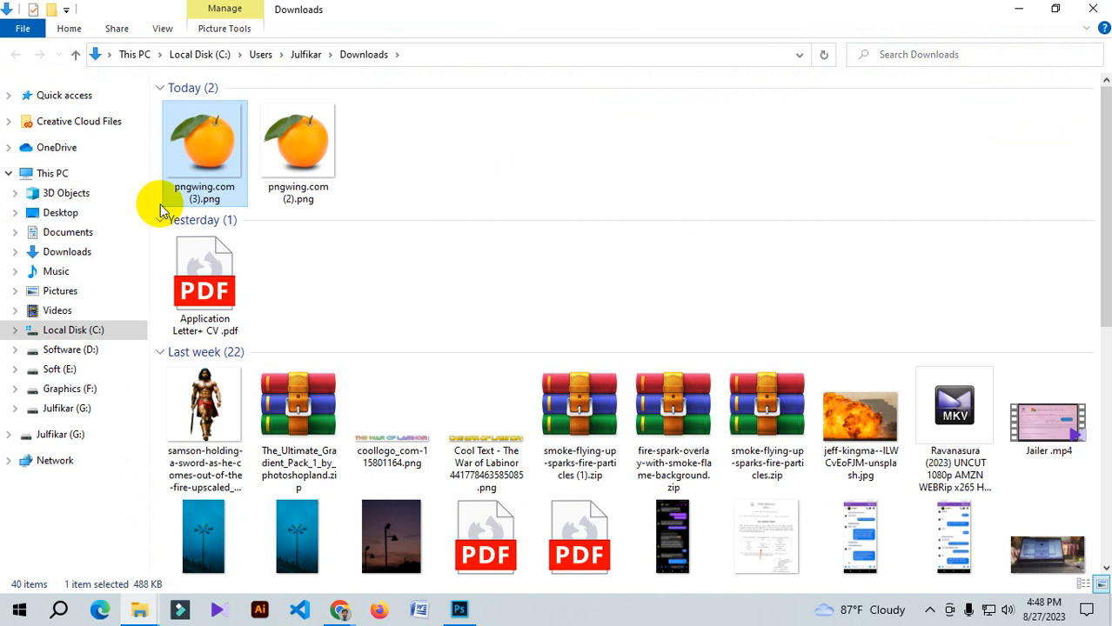
{"action": "left_click_drag", "start_coordinate": [190, 220], "coordinate": [529, 250]}
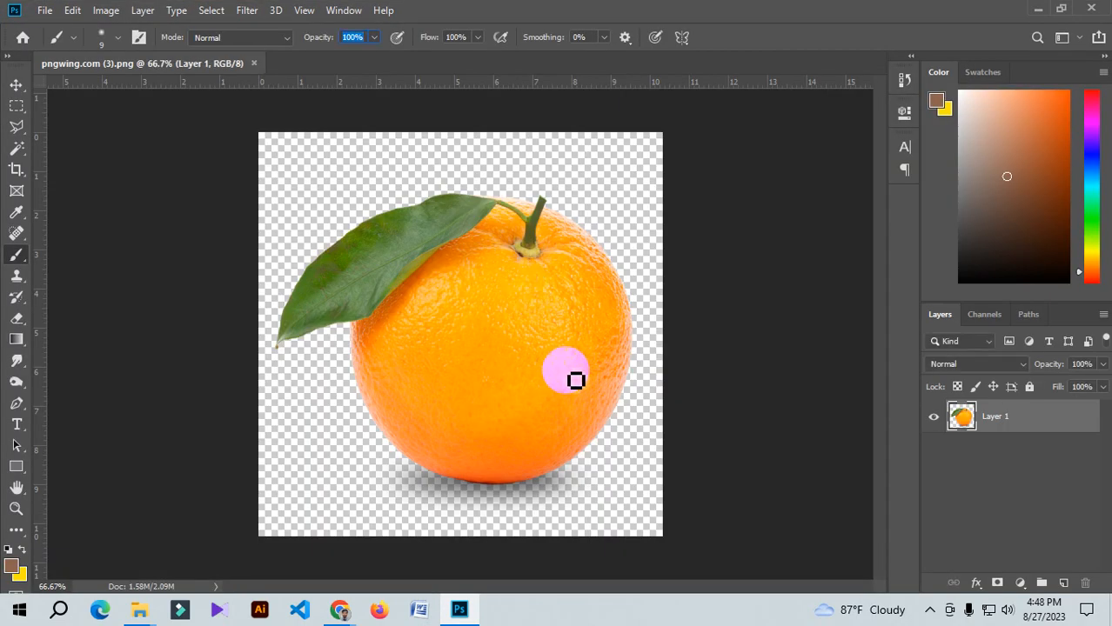
Duplicate Layer 1, hide the original layer, and make the copy the active layer
{"action": "left_click", "coordinate": [17, 86]}
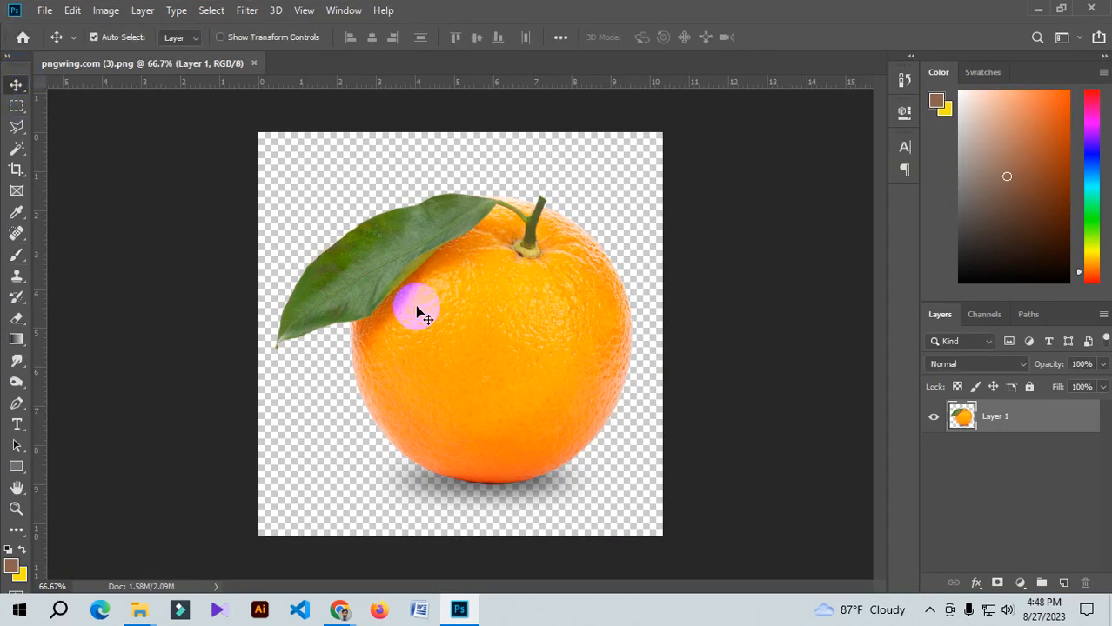
{"action": "key", "text": "ctrl+j"}
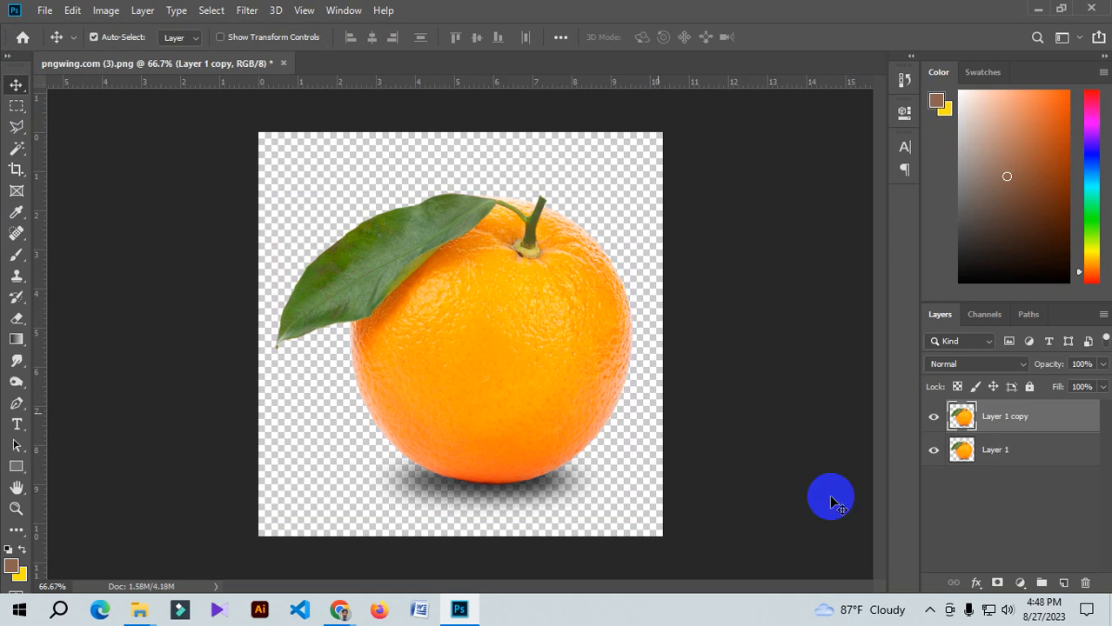
{"action": "left_click", "coordinate": [934, 449]}
{"action": "left_click", "coordinate": [997, 452]}
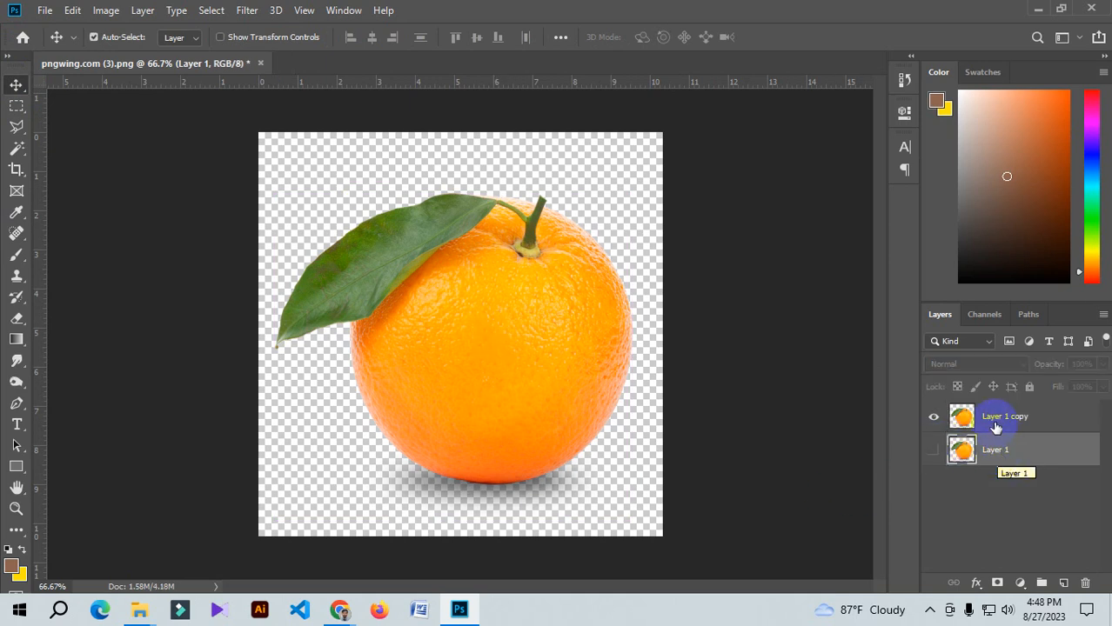
{"action": "left_click", "coordinate": [996, 426]}
{"action": "scroll", "coordinate": [534, 327], "scroll_direction": "up", "scroll_amount": 4}
{"action": "scroll", "coordinate": [534, 351], "scroll_direction": "down", "scroll_amount": 1}
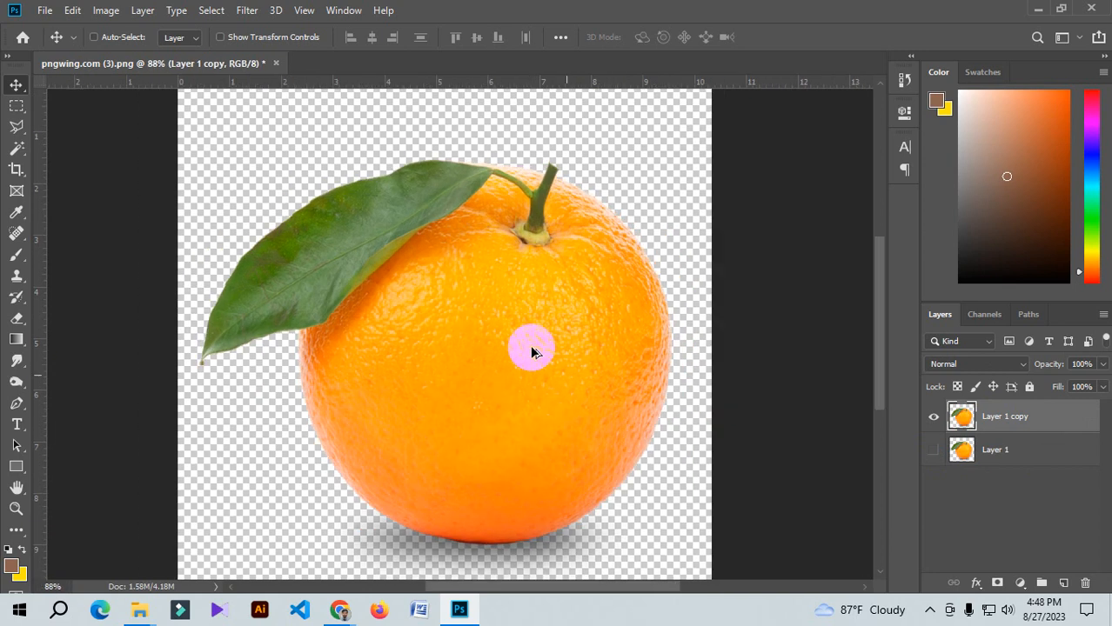
{"action": "scroll", "coordinate": [533, 351], "scroll_direction": "down", "scroll_amount": 2}
{"action": "mouse_move", "coordinate": [342, 608]}
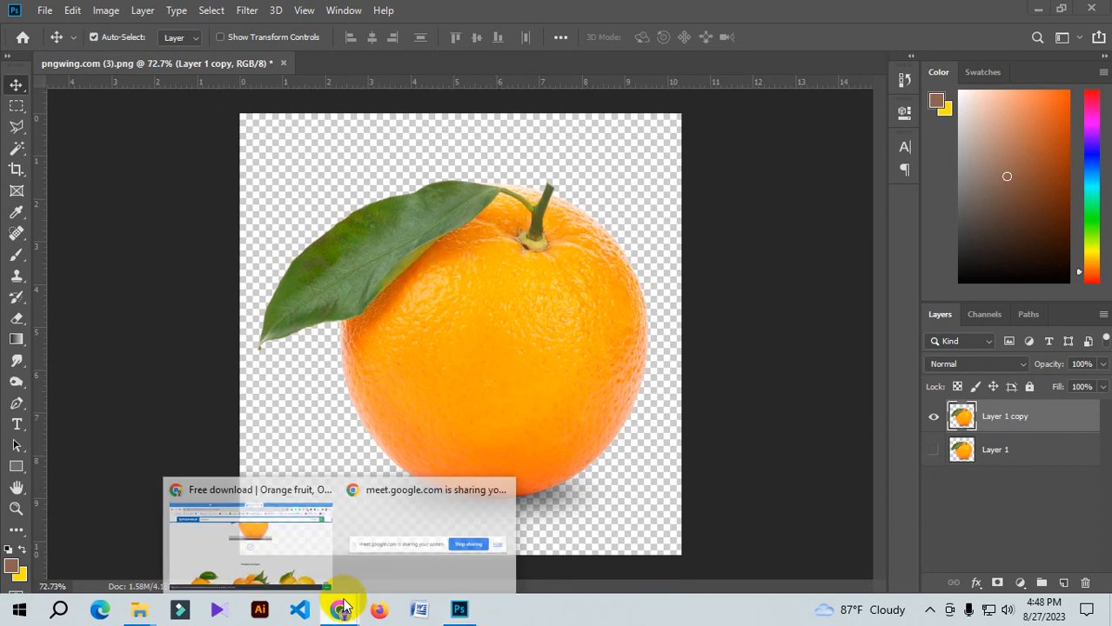
{"action": "left_click", "coordinate": [261, 531]}
{"action": "left_click", "coordinate": [275, 13]}
{"action": "left_click", "coordinate": [142, 9]}
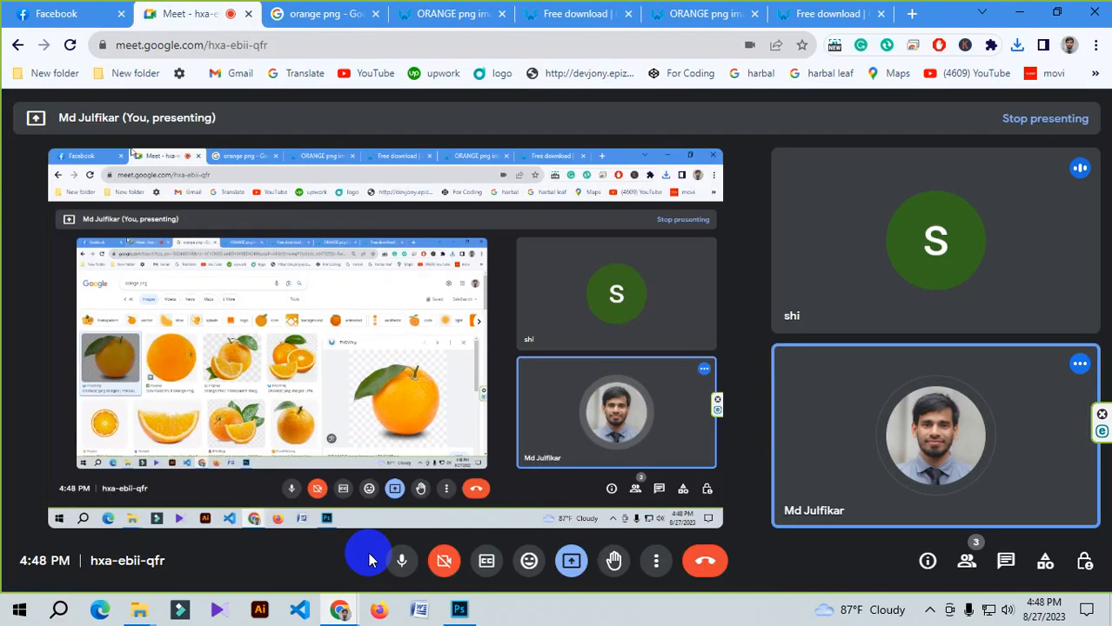
{"action": "left_click", "coordinate": [458, 609]}
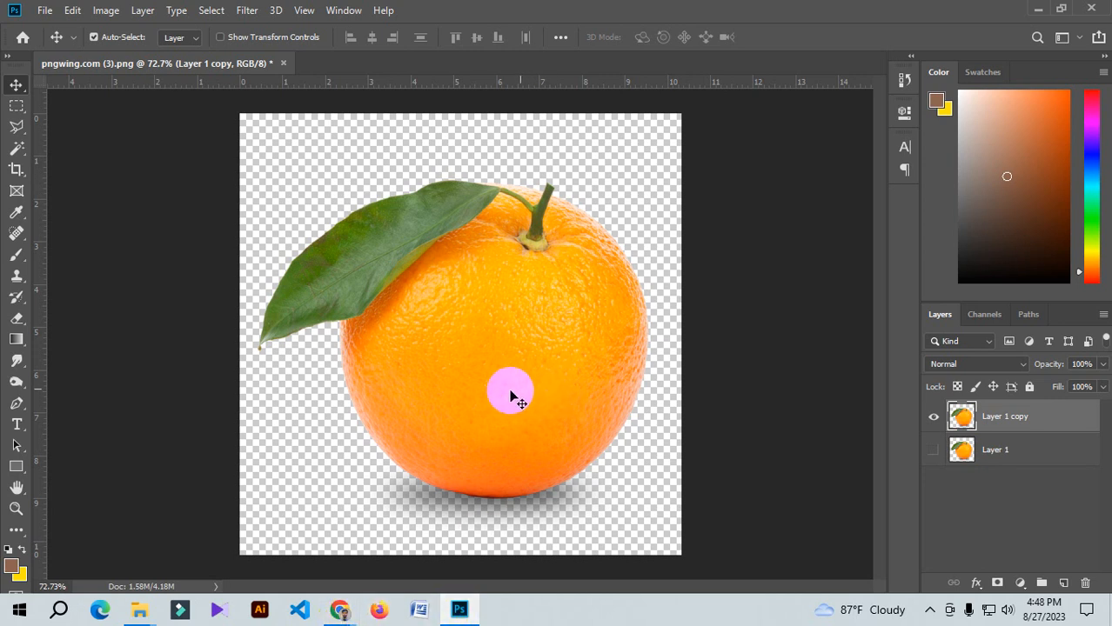
Nudge the copied orange slightly to the left and load the Layer 1 copy outline as a selection
{"action": "left_click_drag", "start_coordinate": [512, 396], "coordinate": [504, 394]}
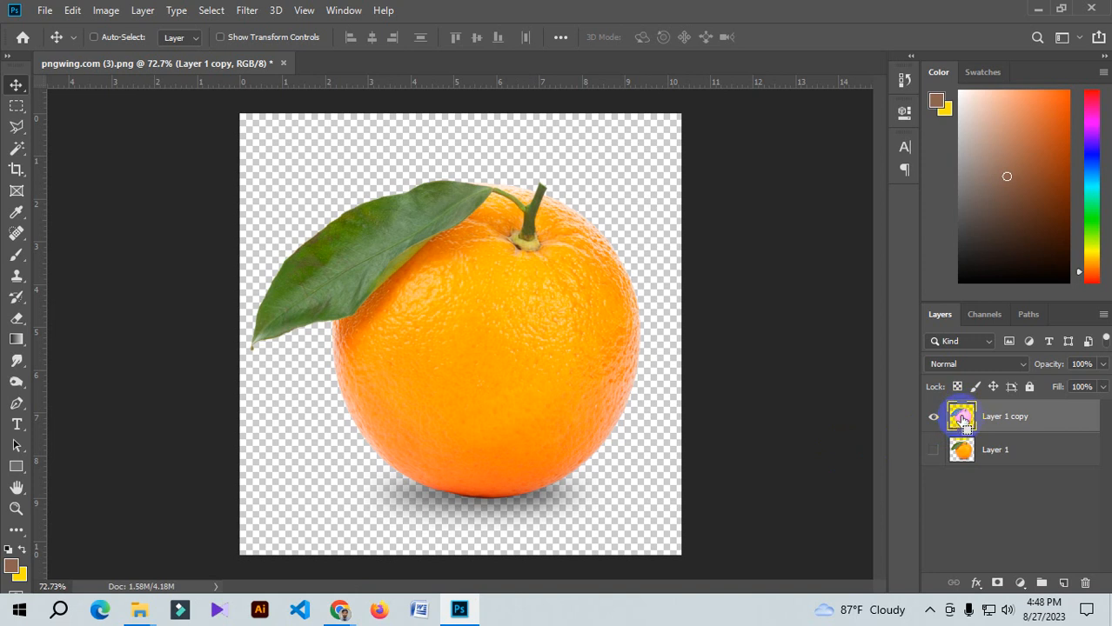
{"action": "left_click", "coordinate": [961, 419], "text": "ctrl"}
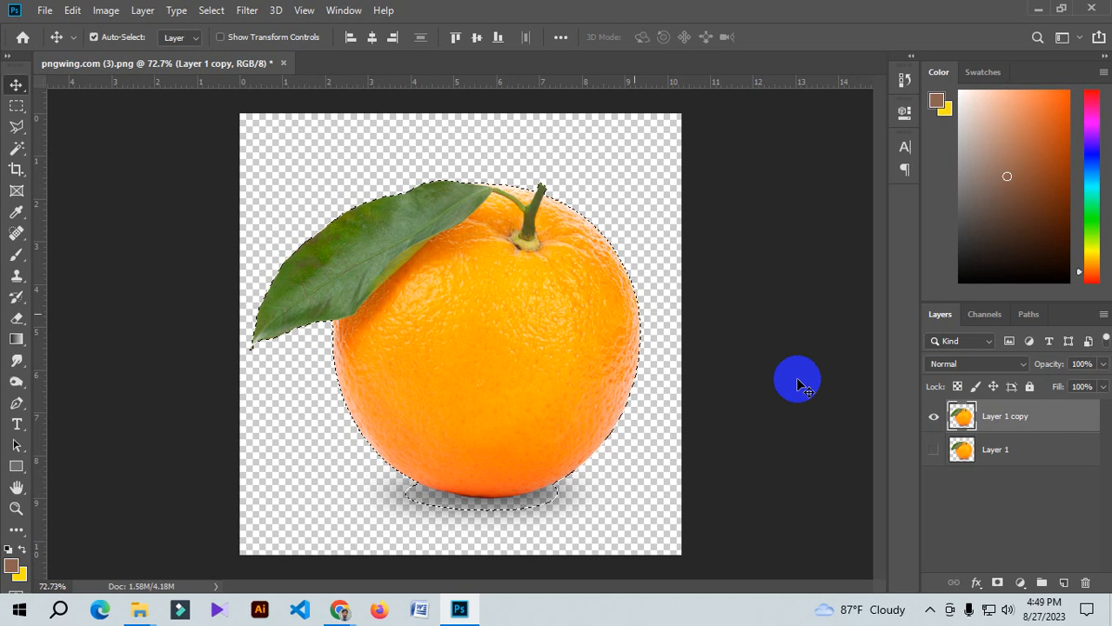
{"action": "scroll", "coordinate": [588, 398], "scroll_direction": "down", "scroll_amount": 3}
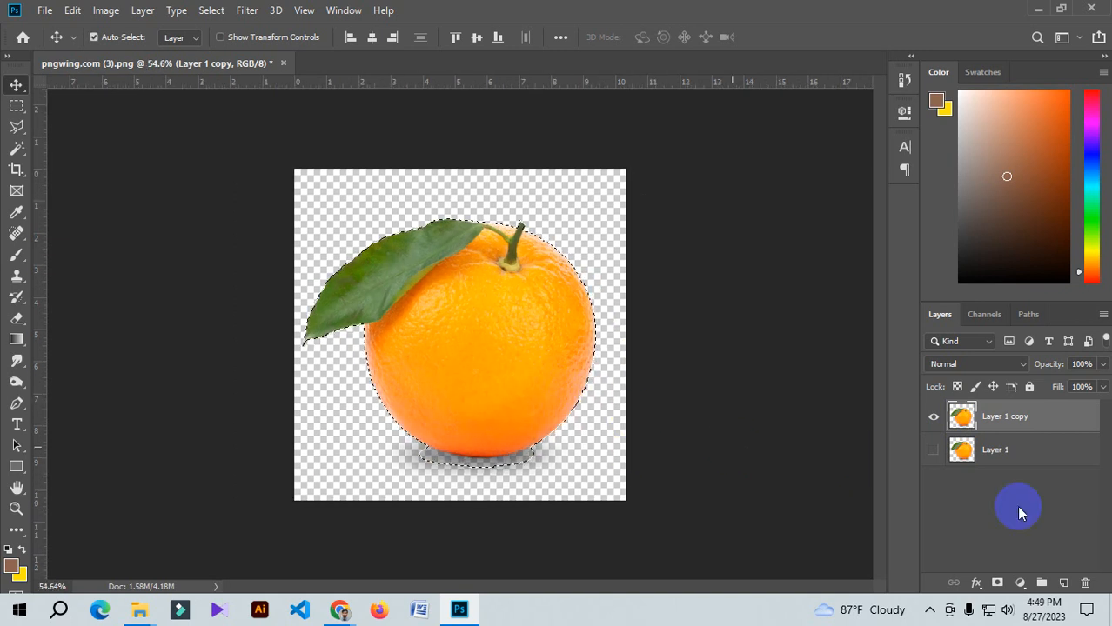
Add a Hue/Saturation adjustment layer masked to the selected orange above Layer 1 copy
{"action": "left_click", "coordinate": [1019, 583]}
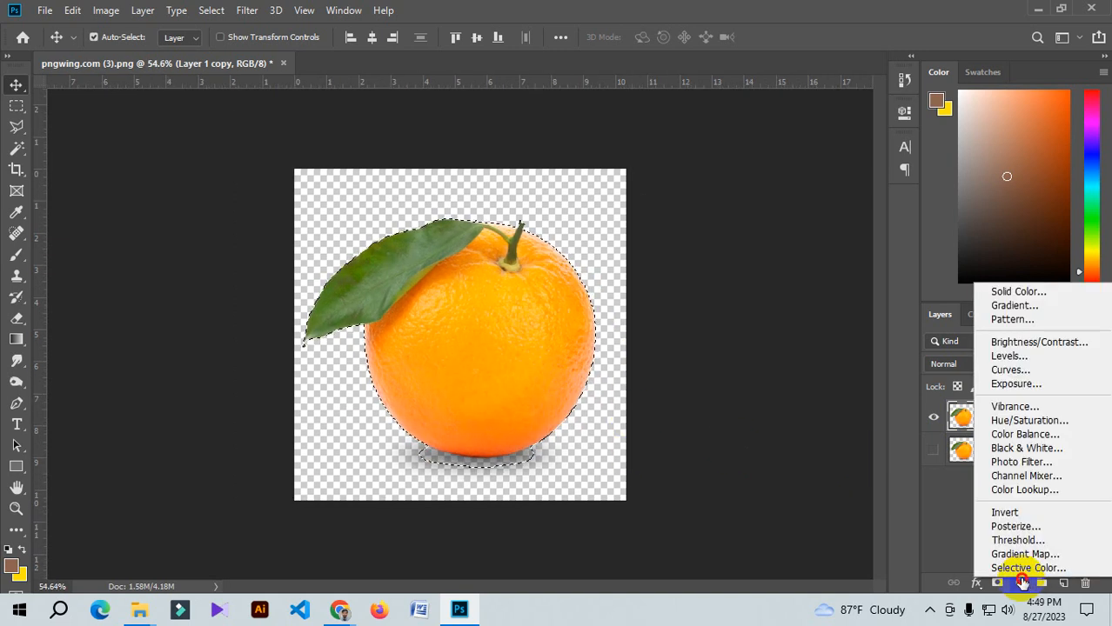
{"action": "left_click", "coordinate": [1022, 583]}
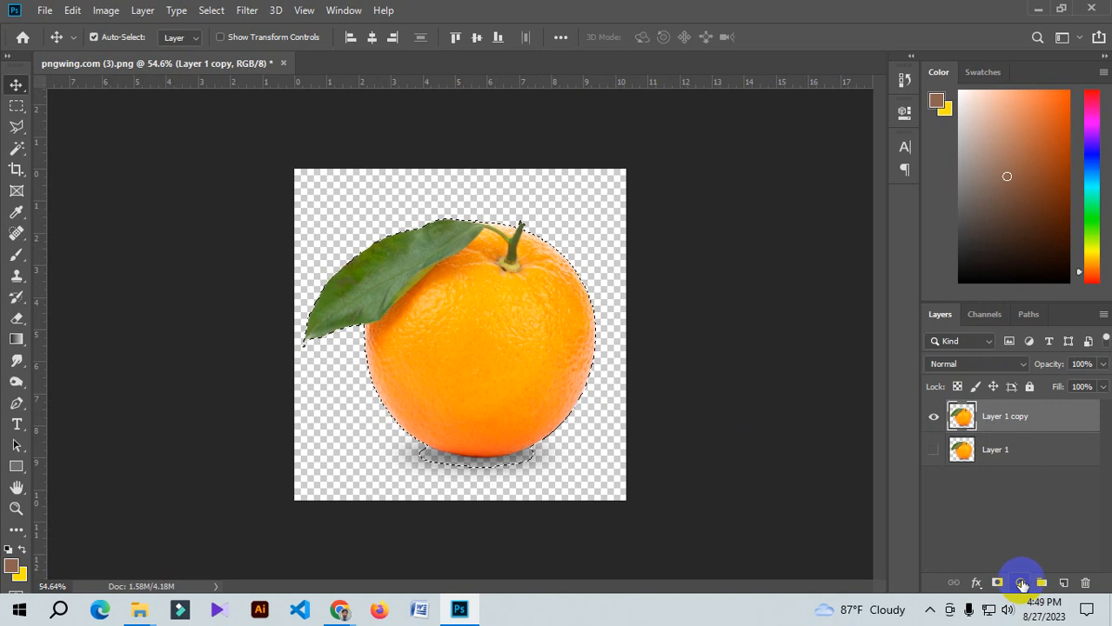
{"action": "left_click", "coordinate": [1020, 584]}
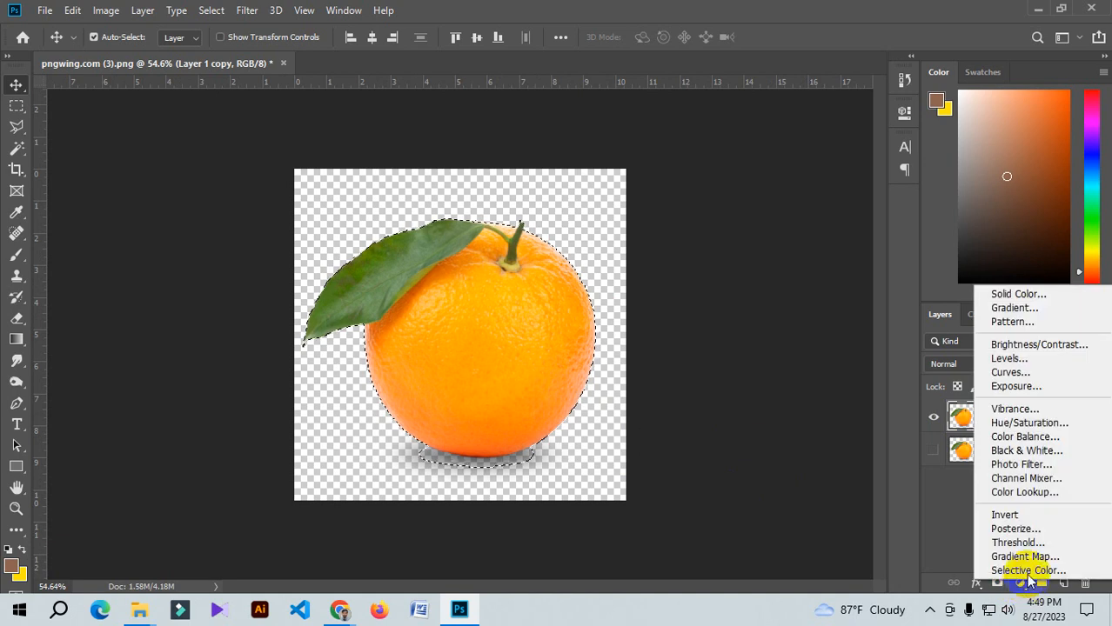
{"action": "left_click", "coordinate": [1030, 424]}
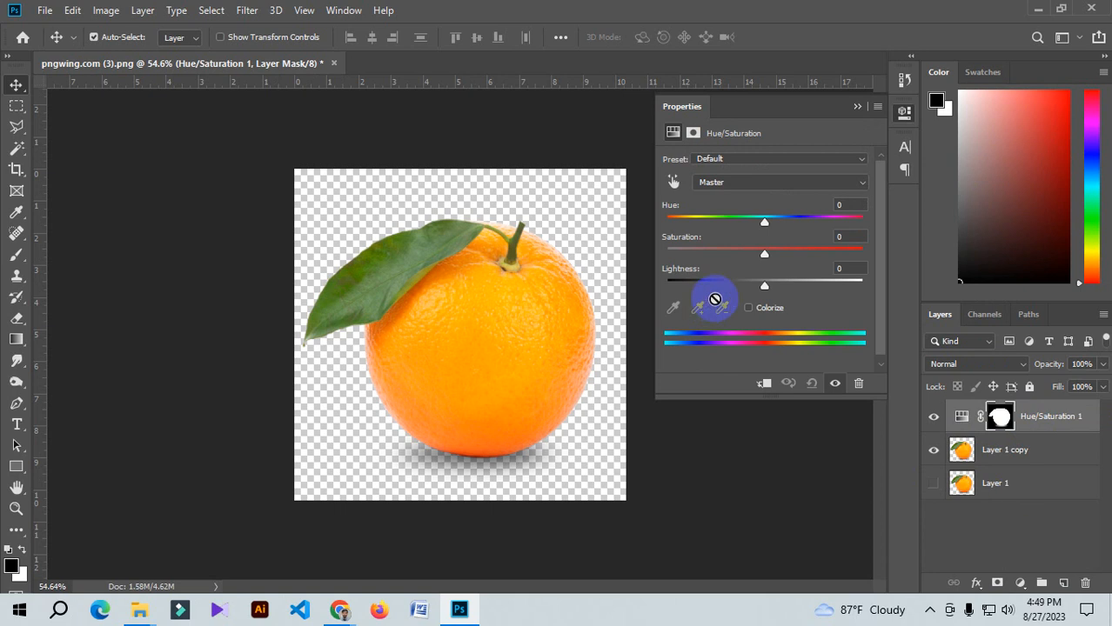
Turn the orange red by setting the adjustment's Hue to about -33 and Saturation to about -22
{"action": "left_click_drag", "start_coordinate": [764, 225], "coordinate": [765, 296]}
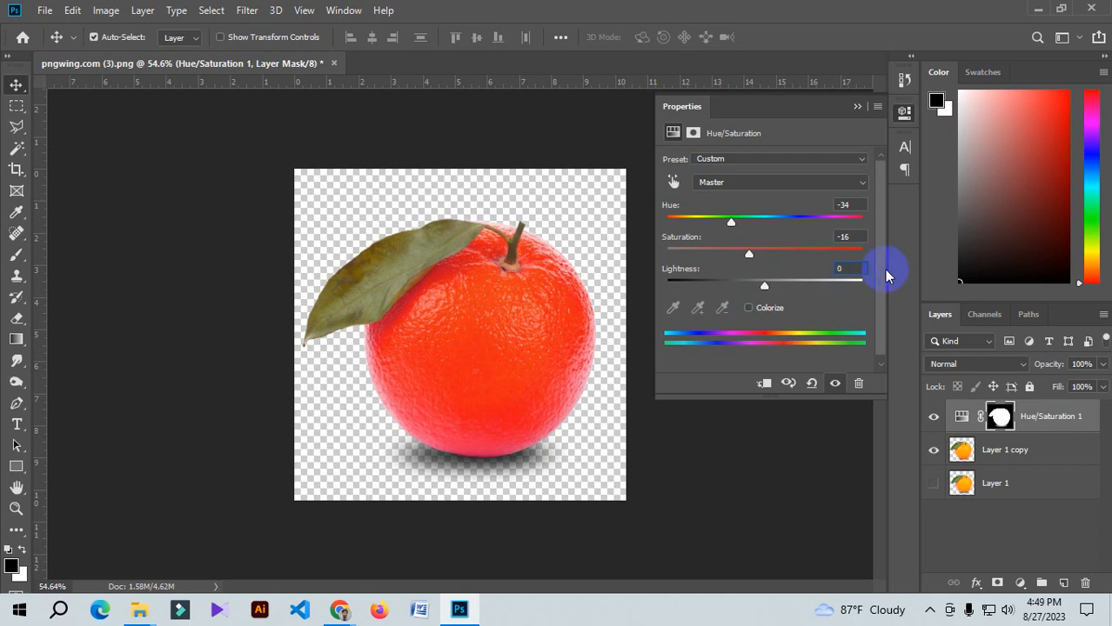
{"action": "left_click_drag", "start_coordinate": [760, 254], "coordinate": [734, 227]}
{"action": "left_click", "coordinate": [736, 230]}
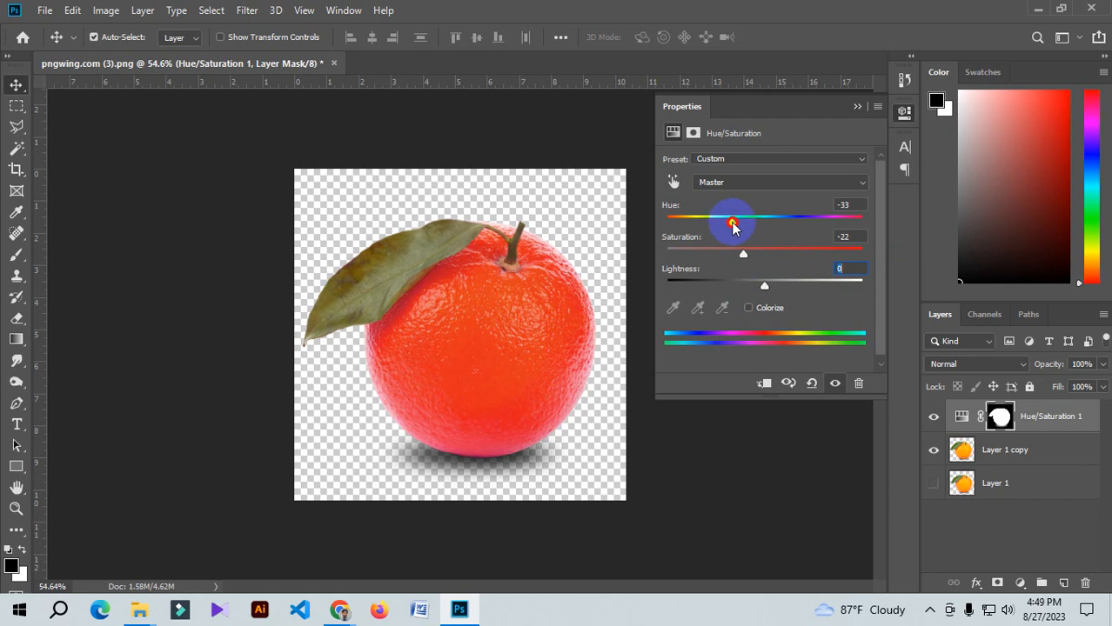
{"action": "left_click", "coordinate": [856, 111]}
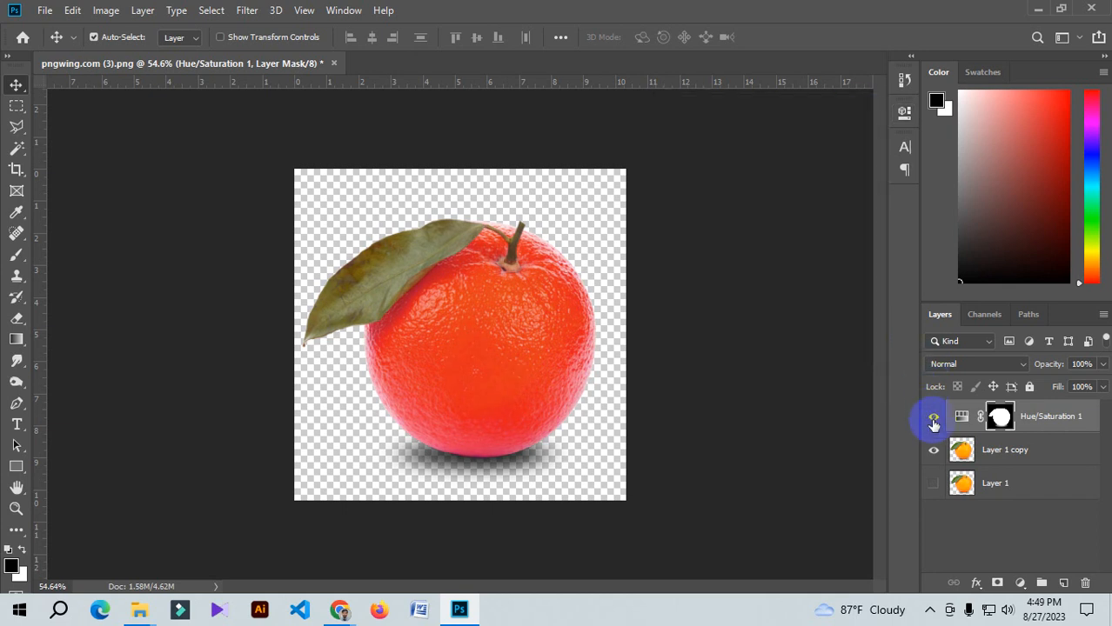
Compare the fruit with and without the Hue/Saturation adjustment by toggling that layer's visibility
{"action": "left_click", "coordinate": [934, 421]}
{"action": "left_click", "coordinate": [933, 421]}
{"action": "left_click", "coordinate": [934, 421]}
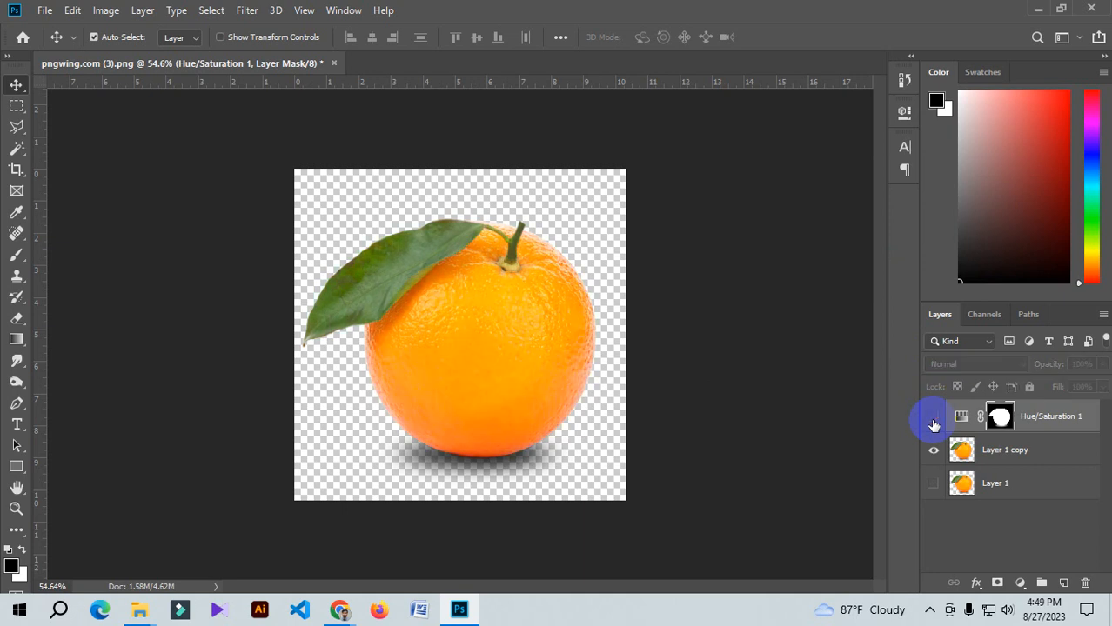
{"action": "left_click", "coordinate": [933, 421]}
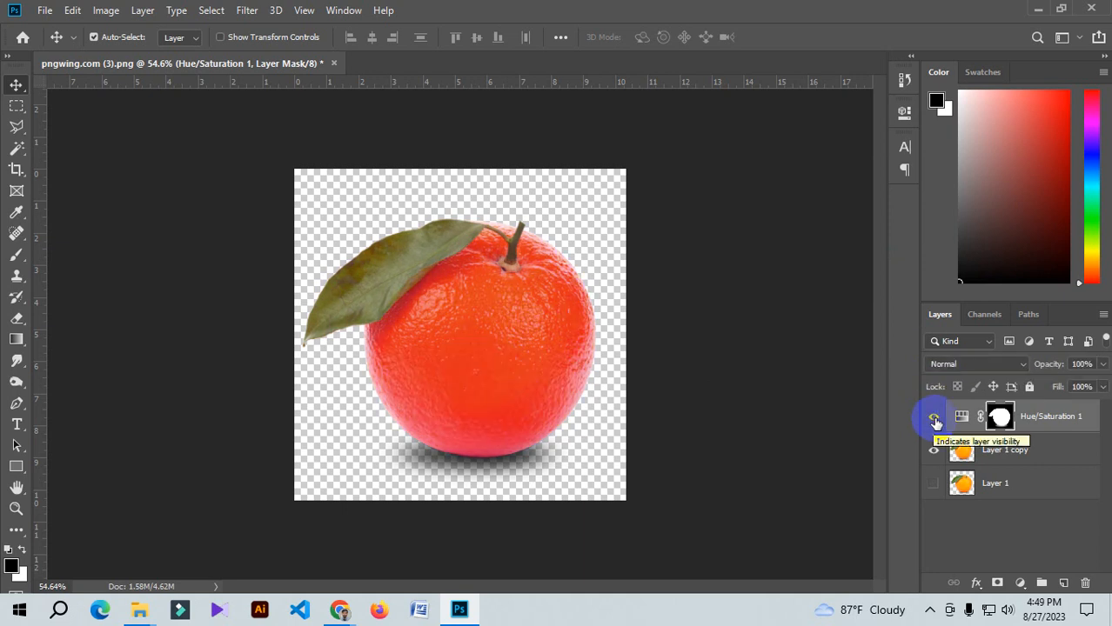
{"action": "key", "text": "ctrl+0"}
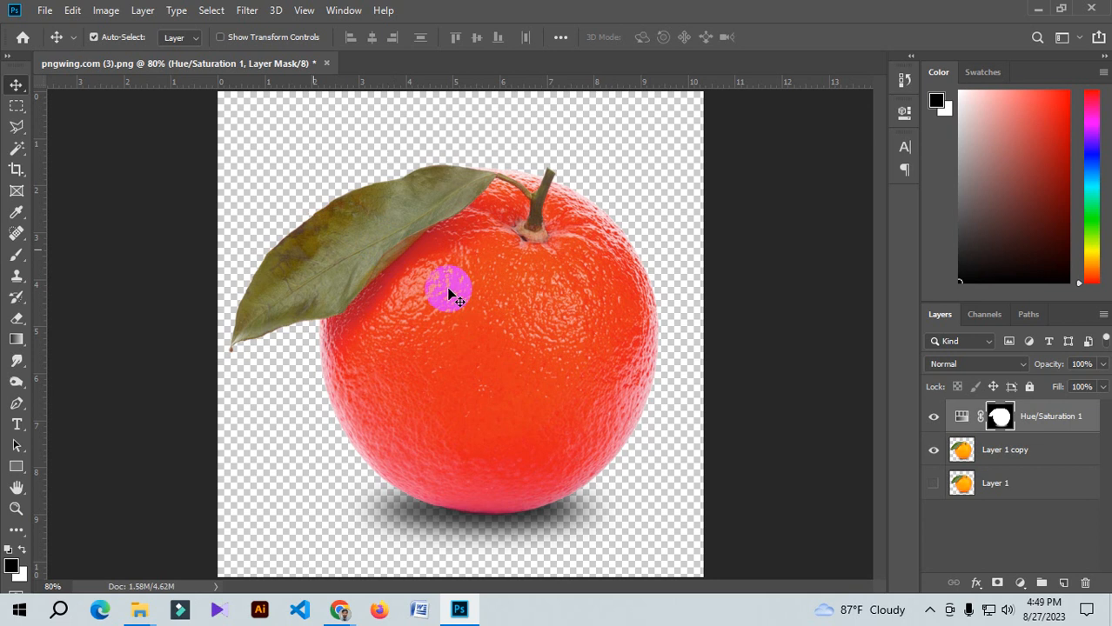
{"action": "left_click", "coordinate": [933, 421]}
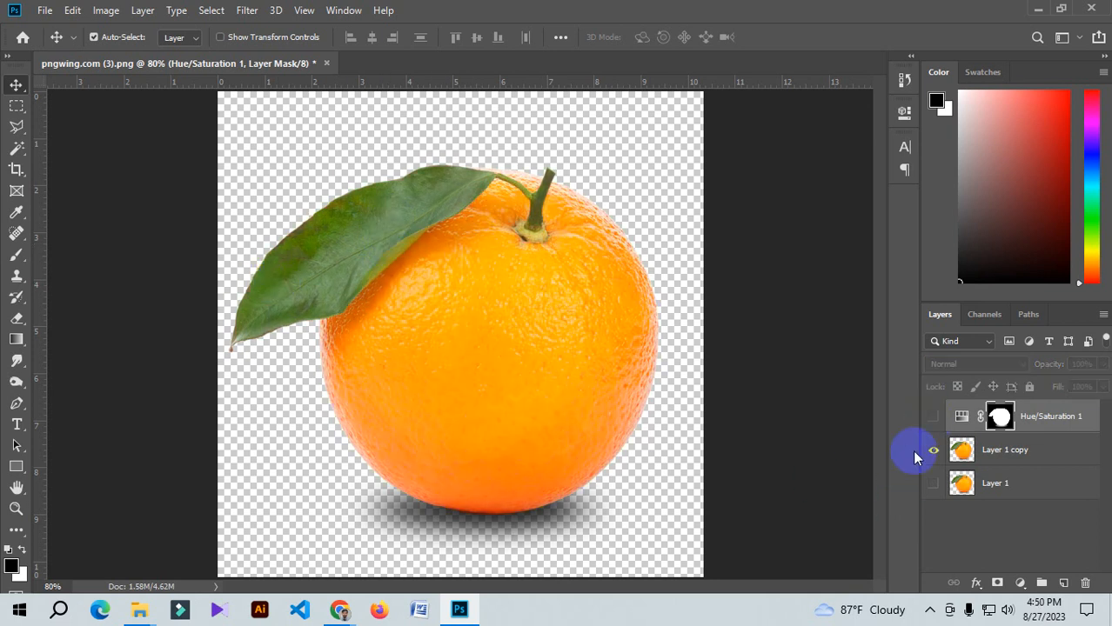
{"action": "left_click", "coordinate": [934, 421]}
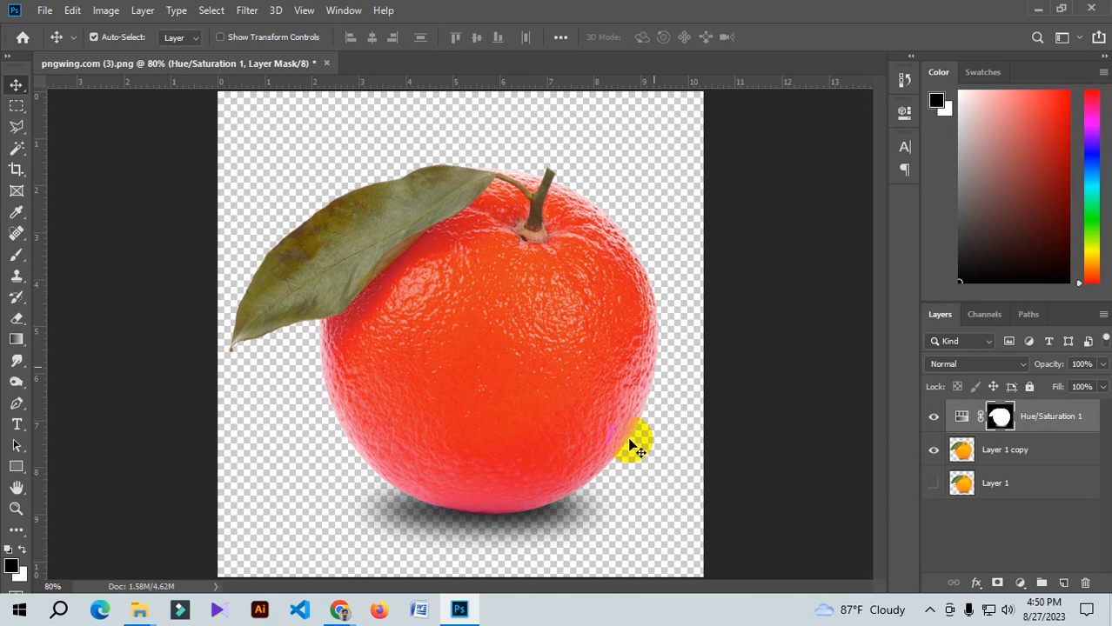
Start painting black on the Hue/Saturation 1 mask over the middle of the leaf's upper half with a small soft Brush
{"action": "left_click", "coordinate": [18, 258]}
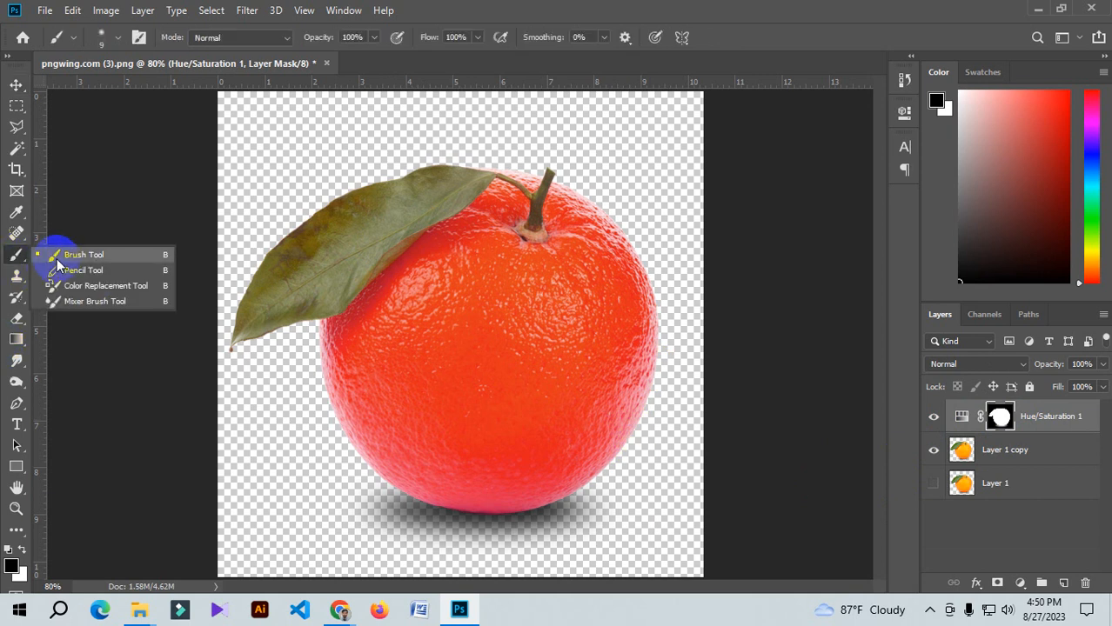
{"action": "left_click", "coordinate": [57, 258]}
{"action": "scroll", "coordinate": [374, 228], "scroll_direction": "up", "scroll_amount": 5}
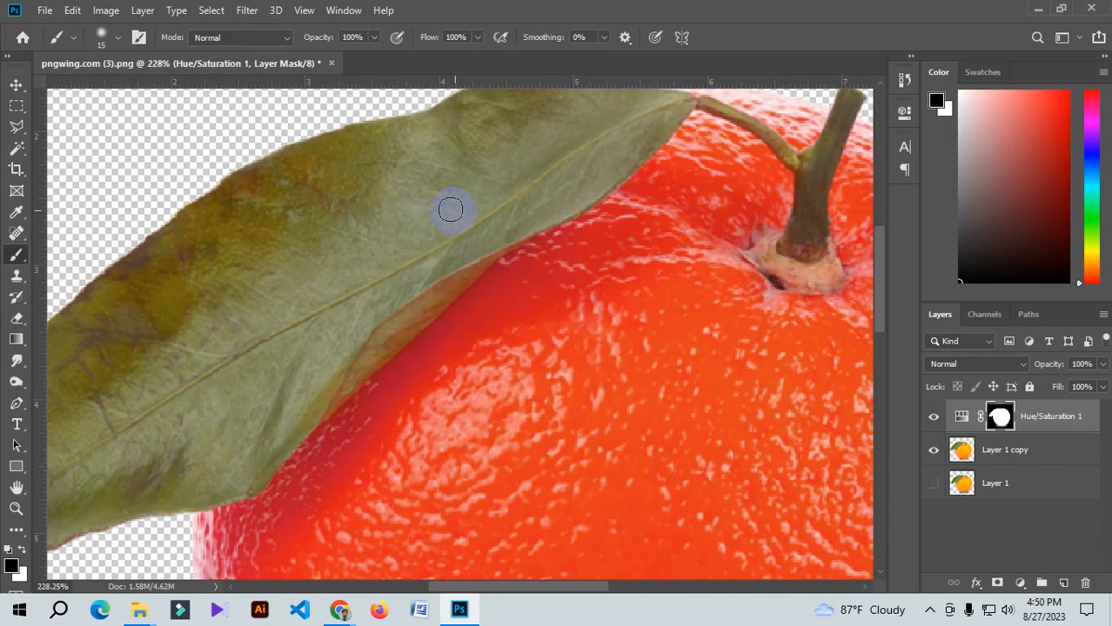
{"action": "mouse_move", "coordinate": [405, 201]}
{"action": "left_mouse_down"}
{"action": "mouse_move", "coordinate": [330, 244]}
{"action": "mouse_move", "coordinate": [301, 236]}
{"action": "mouse_move", "coordinate": [328, 200]}
{"action": "left_mouse_up"}
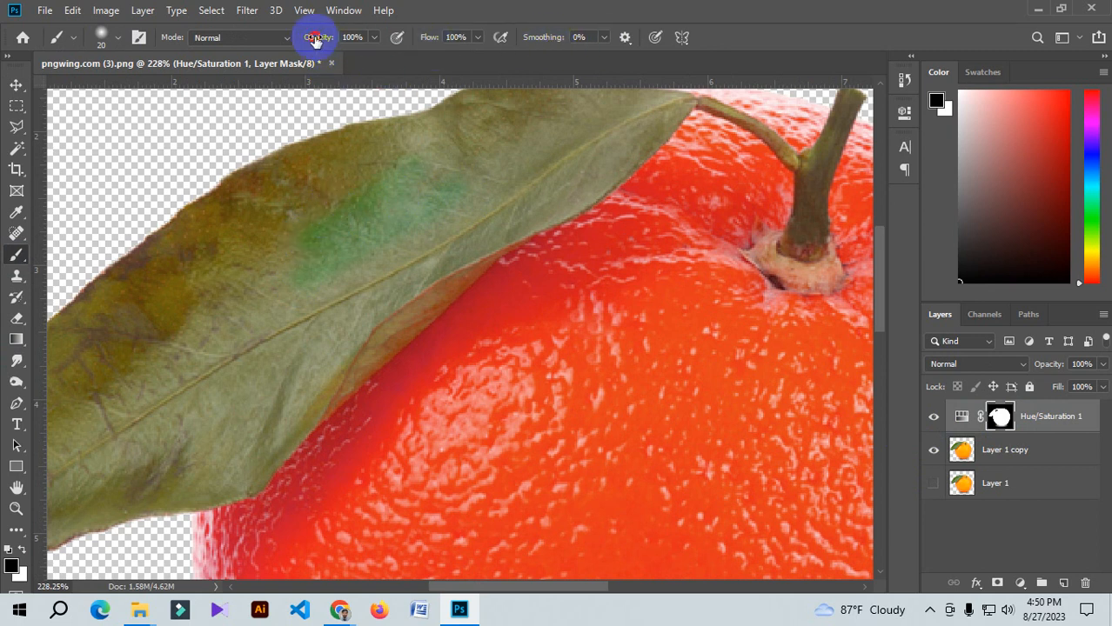
Enlarge the brush to 70 and paint the red tint off the outer upper-left part of the leaf on the mask
{"action": "mouse_move", "coordinate": [354, 170]}
{"action": "left_mouse_down"}
{"action": "mouse_move", "coordinate": [233, 228]}
{"action": "mouse_move", "coordinate": [316, 185]}
{"action": "mouse_move", "coordinate": [246, 224]}
{"action": "mouse_move", "coordinate": [264, 180]}
{"action": "mouse_move", "coordinate": [170, 234]}
{"action": "mouse_move", "coordinate": [211, 200]}
{"action": "mouse_move", "coordinate": [204, 223]}
{"action": "mouse_move", "coordinate": [173, 236]}
{"action": "mouse_move", "coordinate": [154, 306]}
{"action": "mouse_move", "coordinate": [401, 261]}
{"action": "mouse_move", "coordinate": [263, 465]}
{"action": "mouse_move", "coordinate": [243, 420]}
{"action": "mouse_move", "coordinate": [204, 497]}
{"action": "mouse_move", "coordinate": [220, 466]}
{"action": "mouse_move", "coordinate": [351, 440]}
{"action": "left_mouse_up"}
{"action": "key", "text": "bracketright"}
{"action": "key", "text": "bracketright"}
{"action": "key", "text": "bracketright"}
{"action": "key", "text": "bracketright"}
{"action": "key", "text": "bracketright"}
{"action": "left_click_drag", "start_coordinate": [360, 372], "coordinate": [250, 447]}
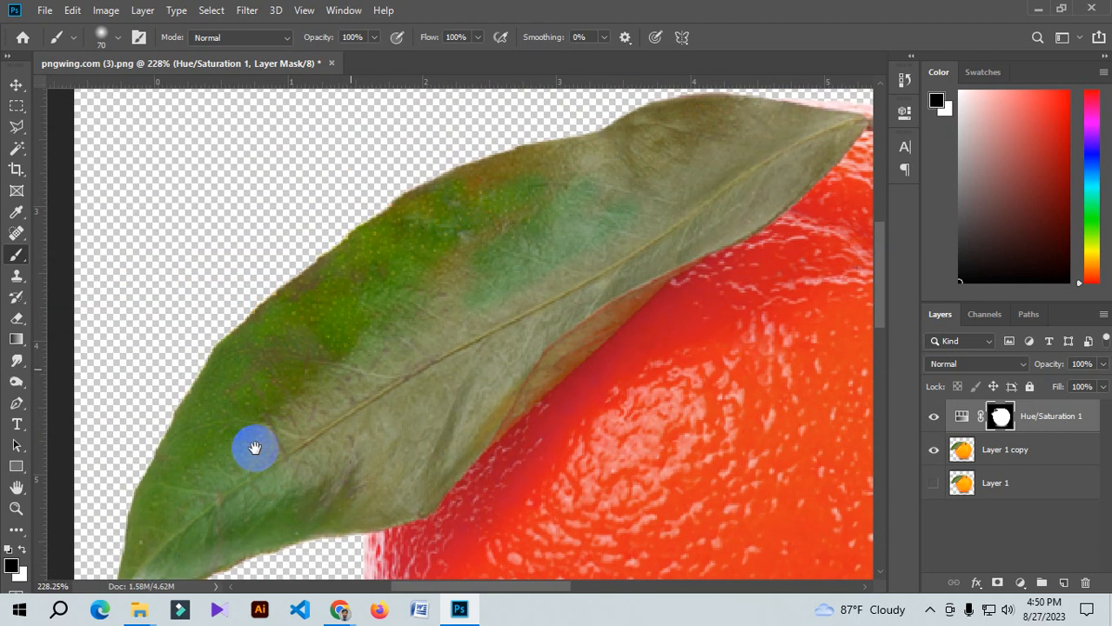
Continue masking the adjustment off the leaf's upper half toward the stem end
{"action": "left_click_drag", "start_coordinate": [391, 228], "coordinate": [613, 139]}
{"action": "mouse_move", "coordinate": [618, 136]}
{"action": "left_mouse_down"}
{"action": "mouse_move", "coordinate": [569, 179]}
{"action": "mouse_move", "coordinate": [344, 302]}
{"action": "mouse_move", "coordinate": [466, 234]}
{"action": "mouse_move", "coordinate": [286, 302]}
{"action": "mouse_move", "coordinate": [320, 301]}
{"action": "mouse_move", "coordinate": [266, 334]}
{"action": "left_mouse_up"}
{"action": "left_click_drag", "start_coordinate": [334, 332], "coordinate": [329, 263]}
Mask the adjustment off the narrow leaf end by the stem and its edge against the fruit, using brush sizes 15 to 30
{"action": "key", "text": "bracketleft"}
{"action": "key", "text": "bracketleft"}
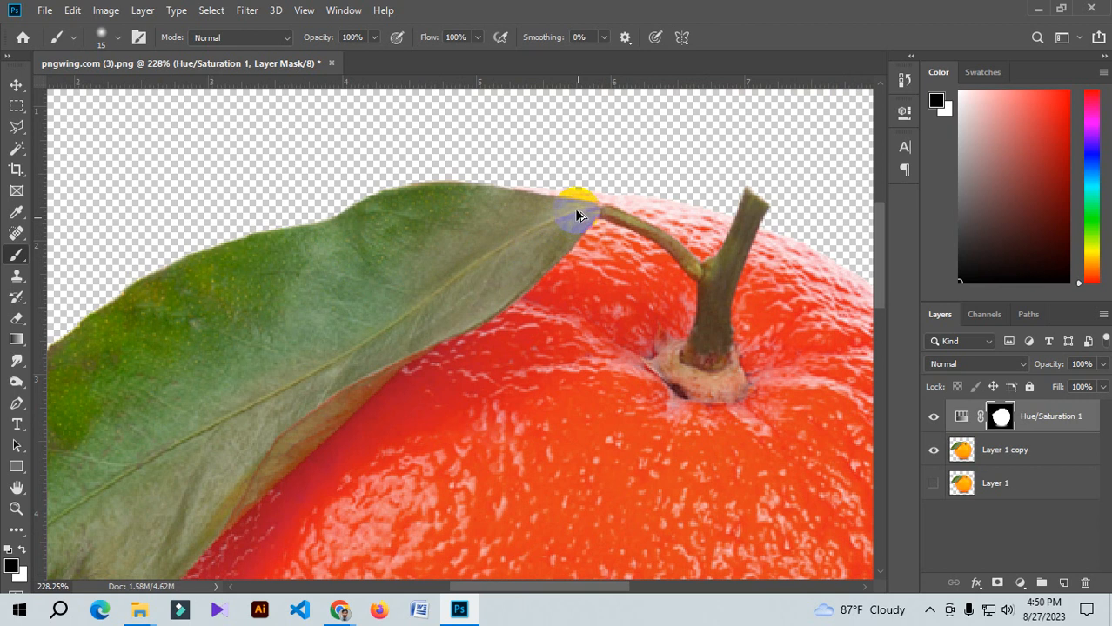
{"action": "scroll", "coordinate": [576, 214], "scroll_direction": "up", "scroll_amount": 6}
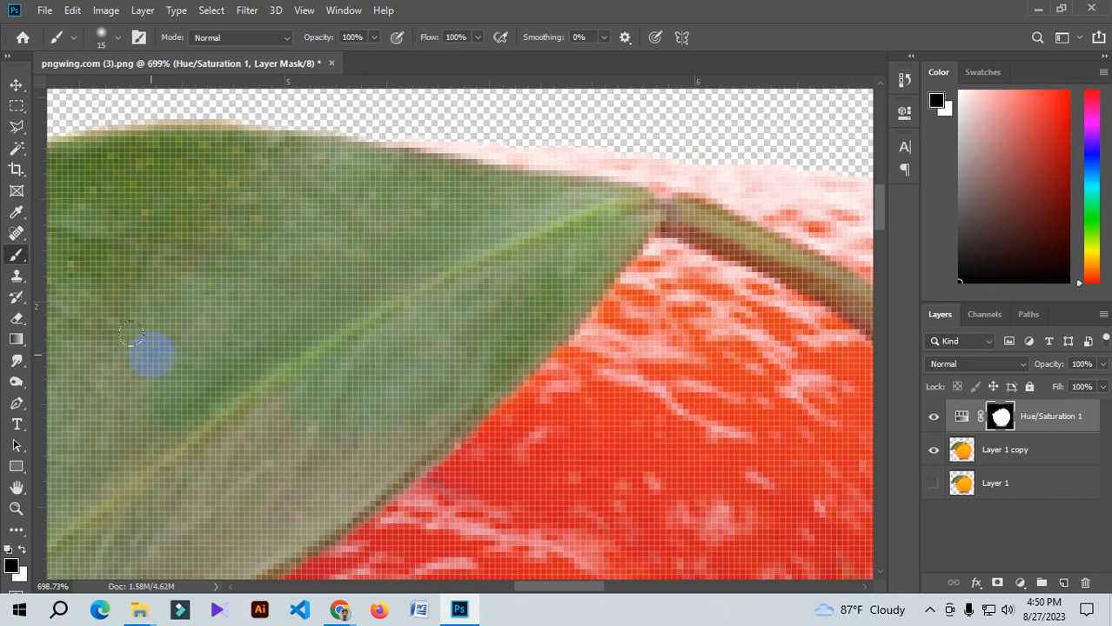
{"action": "left_click_drag", "start_coordinate": [236, 376], "coordinate": [421, 249]}
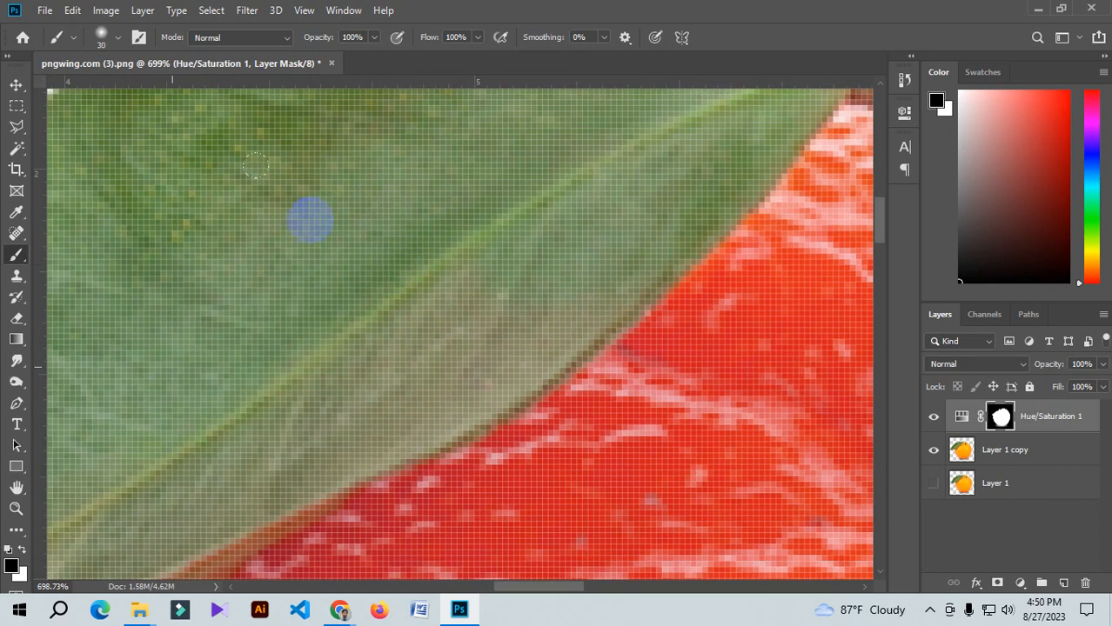
{"action": "left_click_drag", "start_coordinate": [399, 318], "coordinate": [425, 236]}
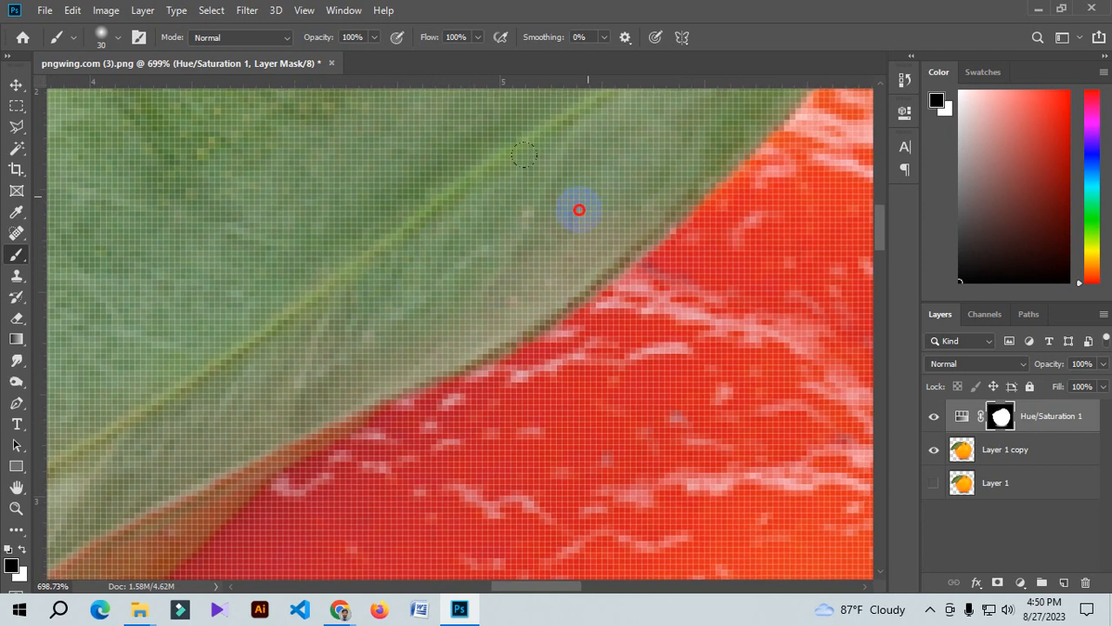
{"action": "left_click_drag", "start_coordinate": [368, 309], "coordinate": [412, 270]}
Restore the green along the leaf's midrib and the area just below it by painting the mask with a size 40 brush
{"action": "scroll", "coordinate": [418, 274], "scroll_direction": "down", "scroll_amount": 5}
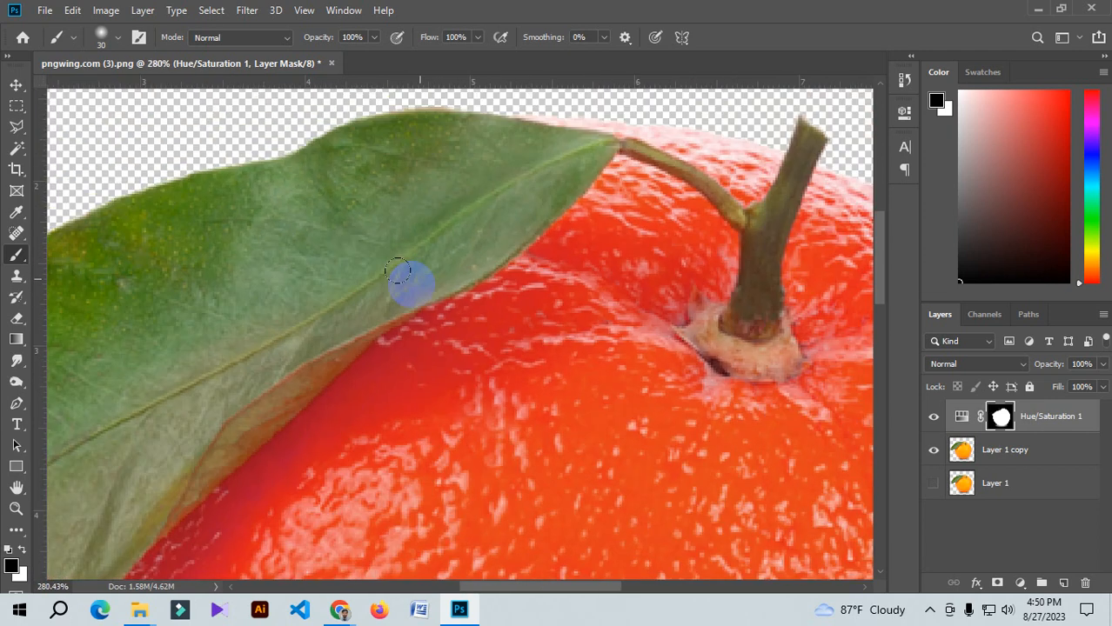
{"action": "left_click", "coordinate": [454, 278]}
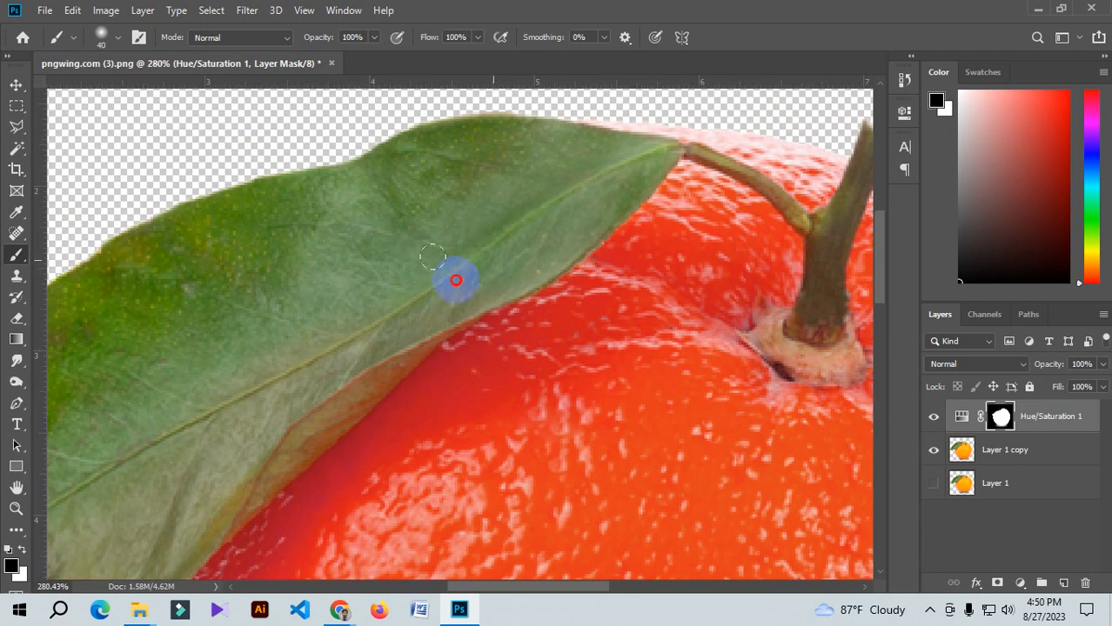
{"action": "key", "text": "bracketright"}
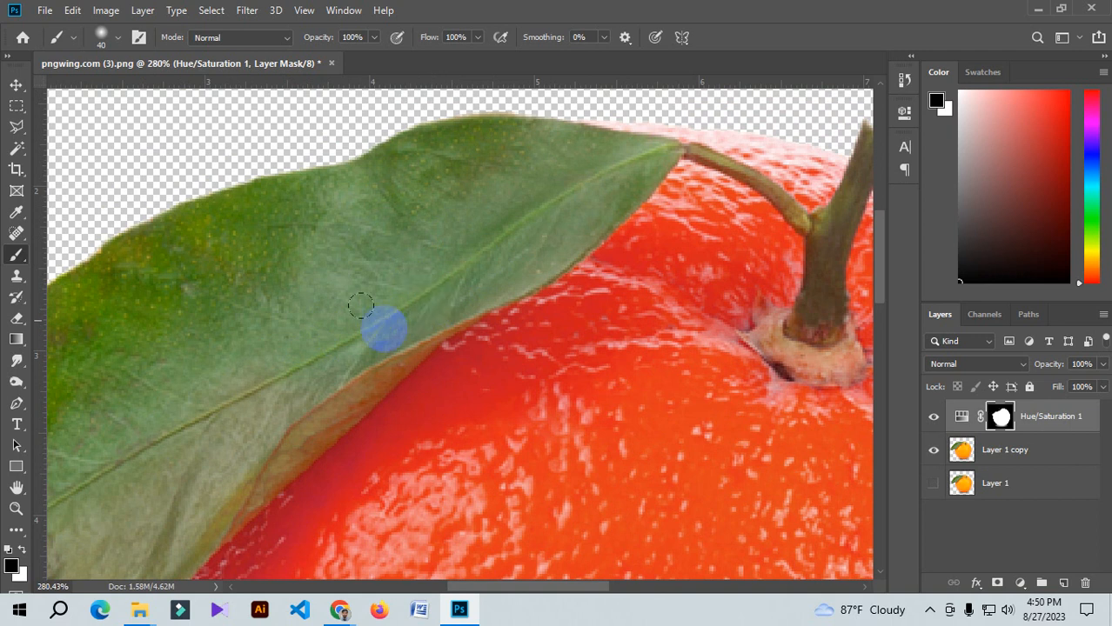
{"action": "scroll", "coordinate": [364, 335], "scroll_direction": "up", "scroll_amount": 3}
{"action": "left_click_drag", "start_coordinate": [281, 340], "coordinate": [369, 290]}
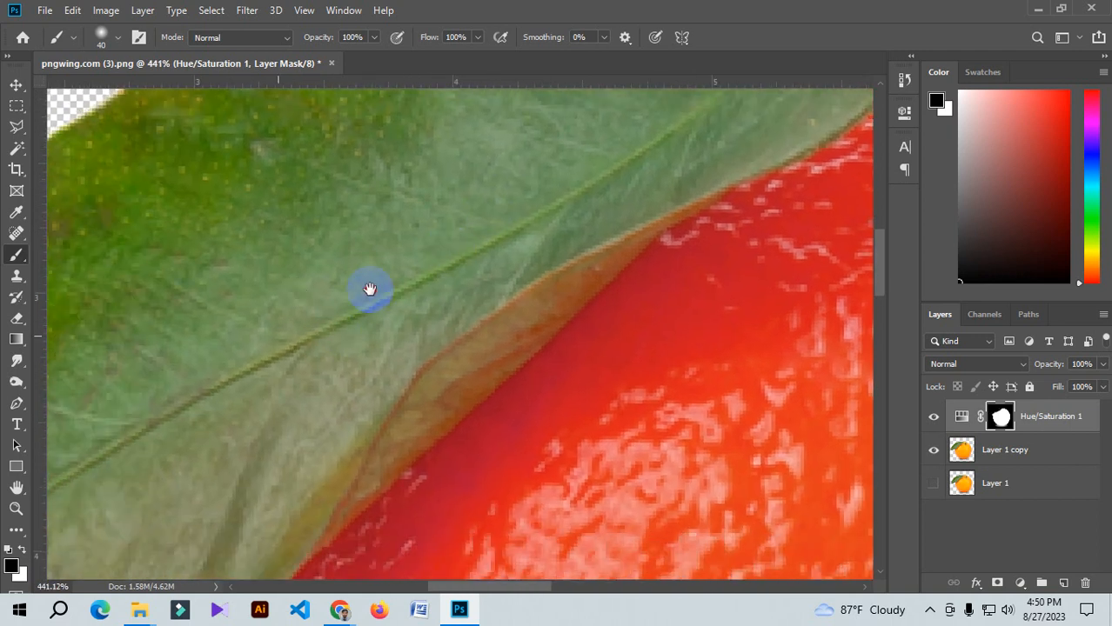
Touch up the mask below the leaf's midrib, comparing the leaf with and without the Hue/Saturation 1 adjustment
{"action": "left_click", "coordinate": [929, 419]}
{"action": "left_click", "coordinate": [930, 419]}
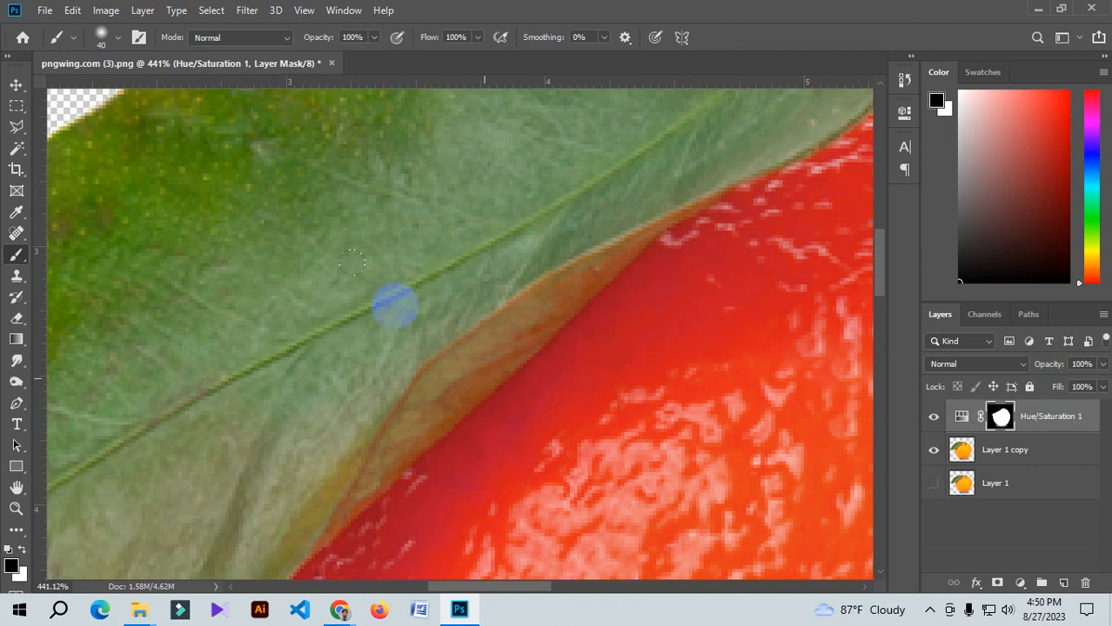
{"action": "left_click_drag", "start_coordinate": [378, 198], "coordinate": [399, 180]}
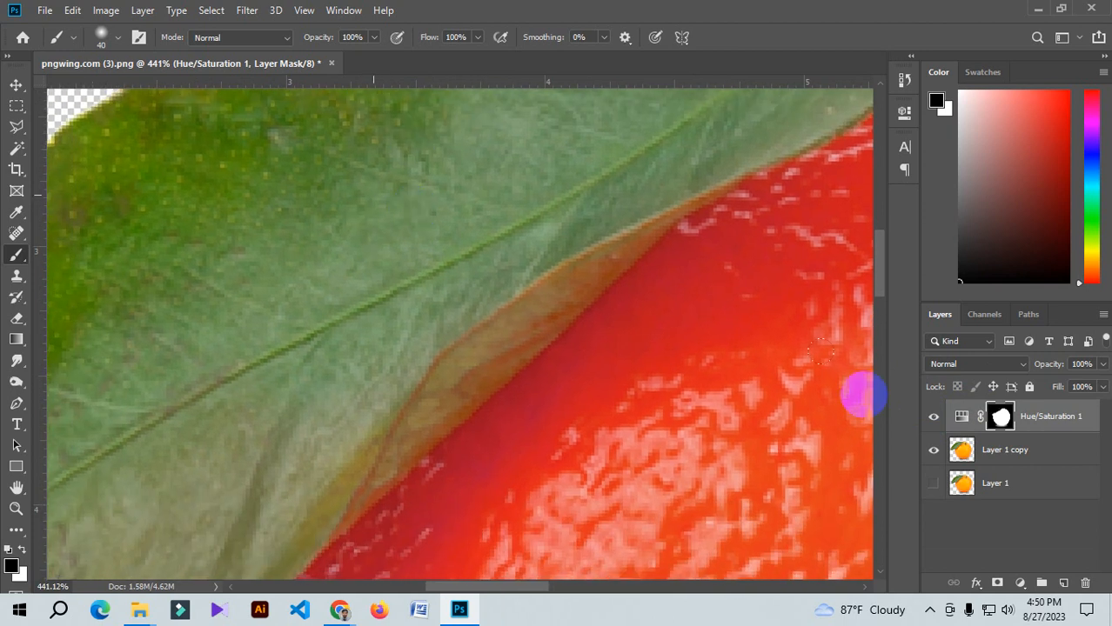
{"action": "left_click", "coordinate": [932, 419]}
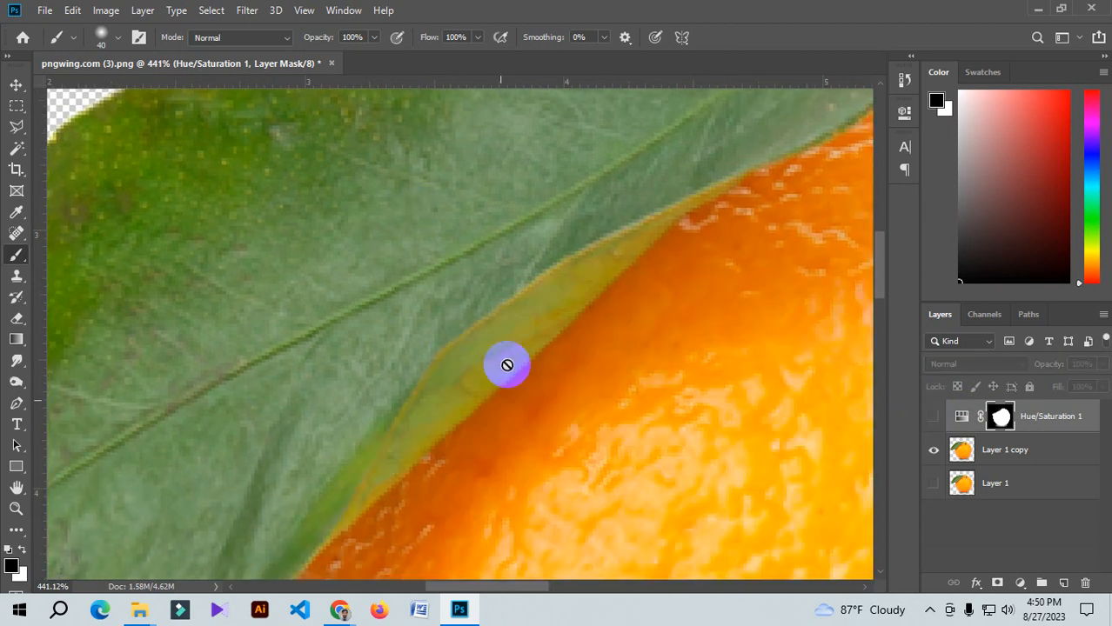
{"action": "left_click", "coordinate": [932, 419]}
Paint the mask over the leaf's lower half, down to its lower edge and the corner touching the fruit
{"action": "left_click_drag", "start_coordinate": [273, 278], "coordinate": [338, 213]}
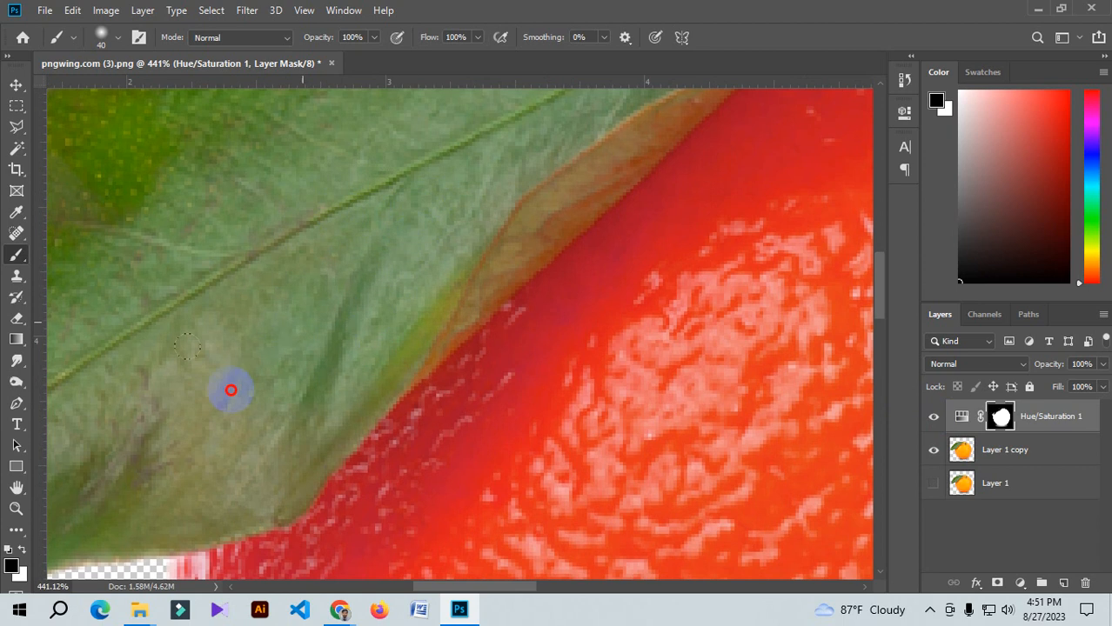
{"action": "left_click_drag", "start_coordinate": [179, 339], "coordinate": [449, 175]}
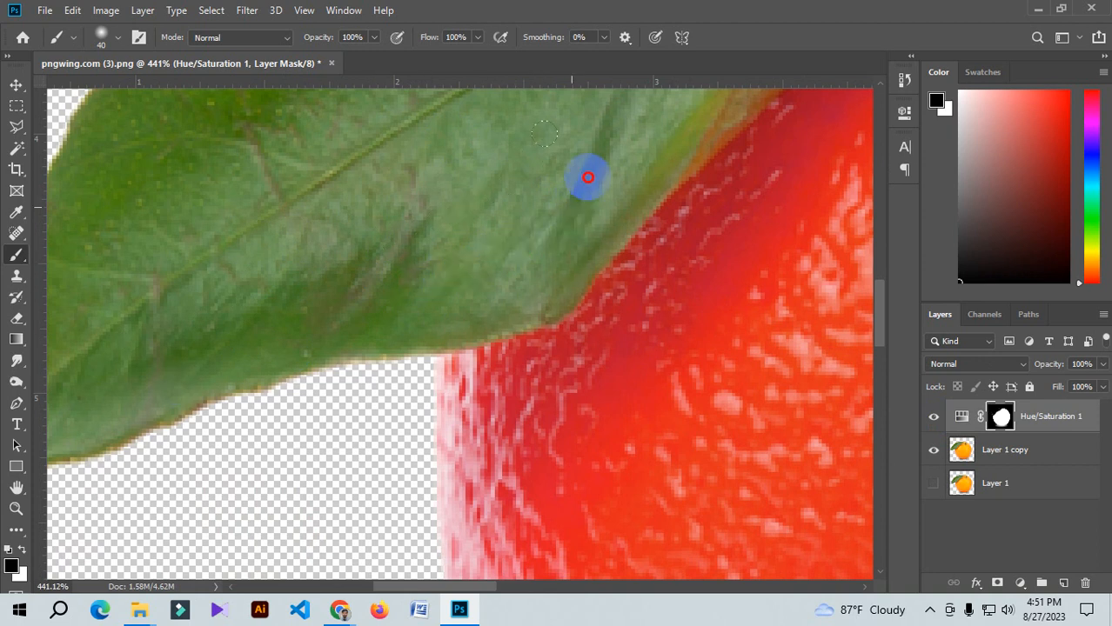
{"action": "left_click_drag", "start_coordinate": [599, 152], "coordinate": [468, 294]}
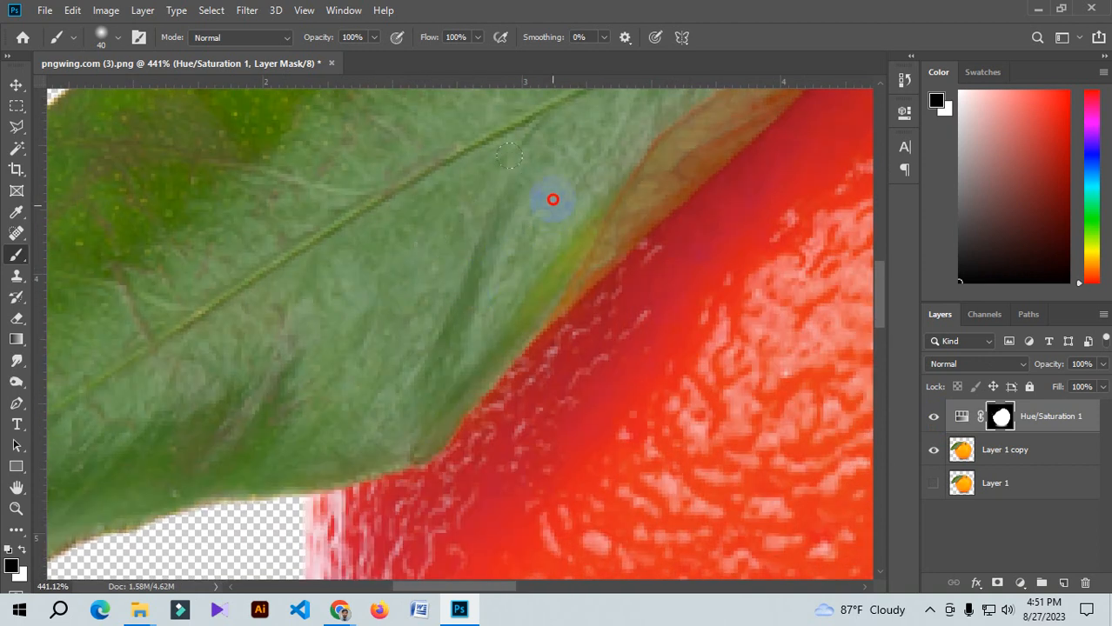
Inspect the whole recolored fruit and compare it with the original by toggling the Hue/Saturation 1 layer's visibility
{"action": "scroll", "coordinate": [470, 252], "scroll_direction": "down", "scroll_amount": 10}
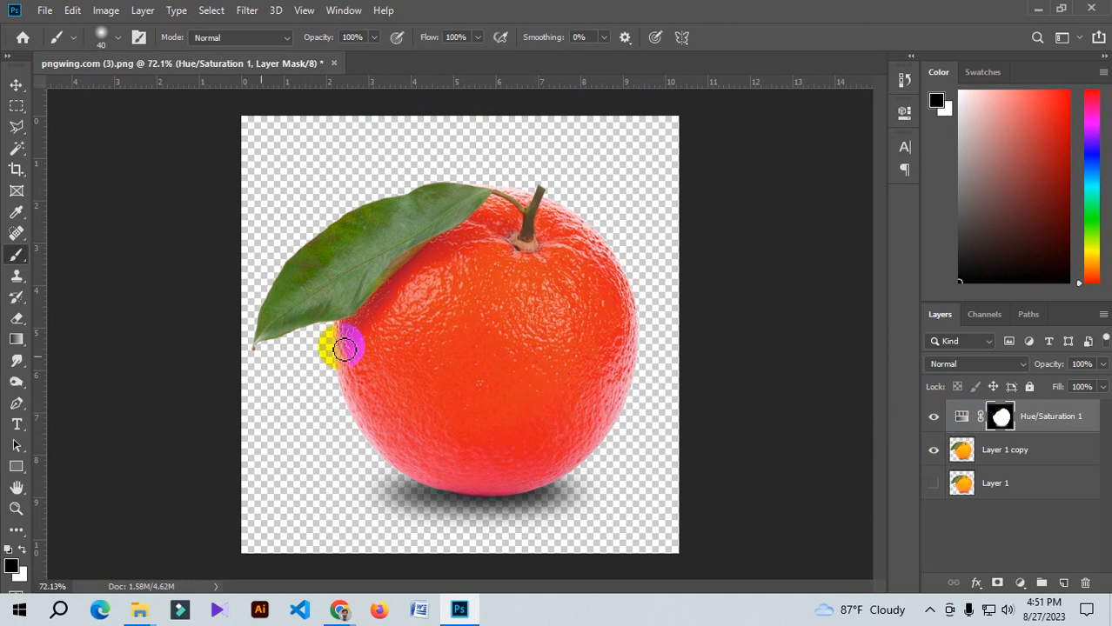
{"action": "scroll", "coordinate": [568, 460], "scroll_direction": "up", "scroll_amount": 4}
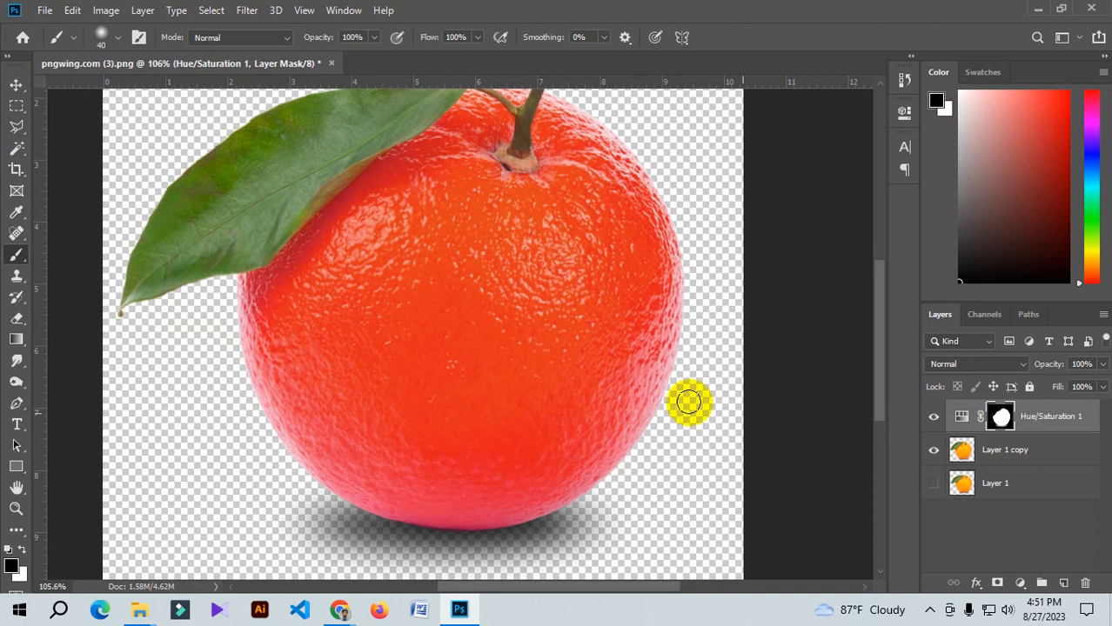
{"action": "left_click", "coordinate": [934, 418]}
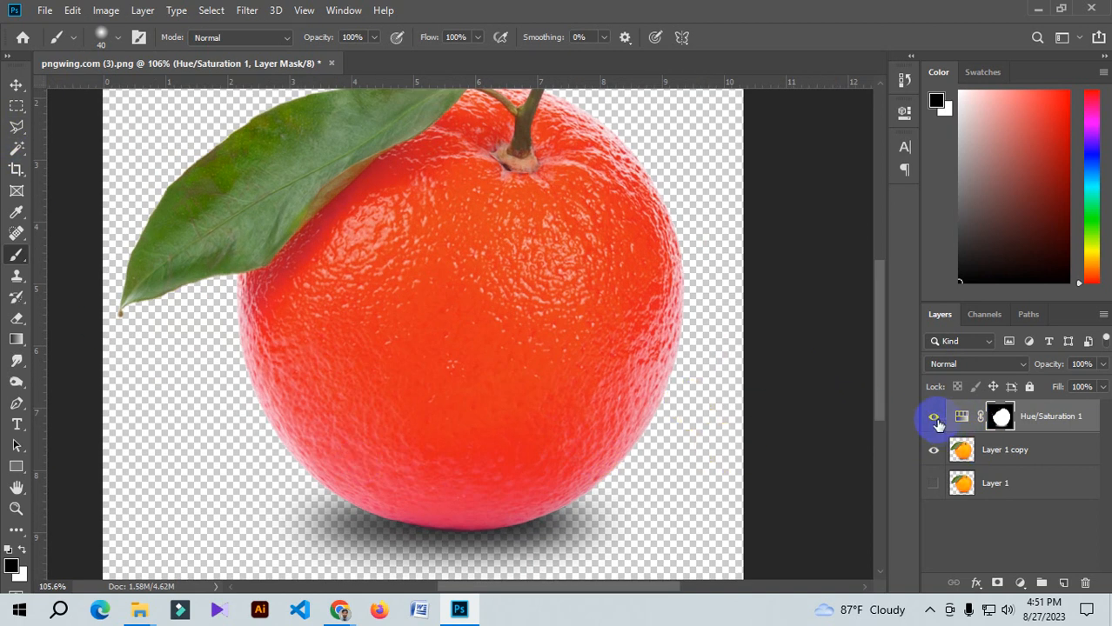
{"action": "left_click", "coordinate": [935, 419]}
{"action": "left_click", "coordinate": [934, 418]}
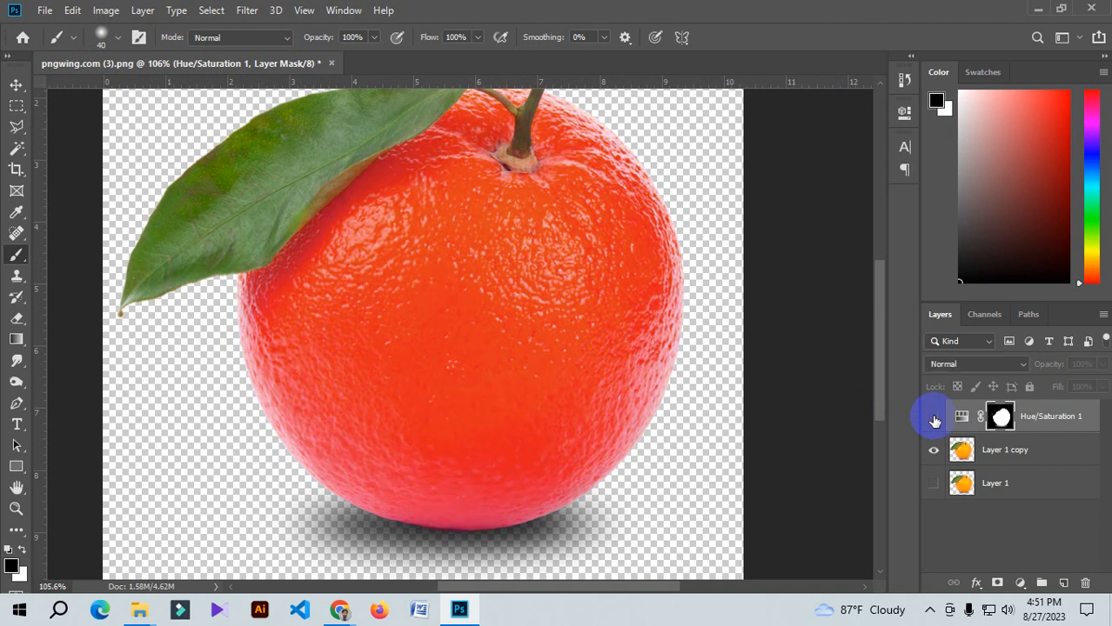
{"action": "left_click", "coordinate": [934, 418]}
{"action": "left_click", "coordinate": [933, 419]}
{"action": "scroll", "coordinate": [471, 371], "scroll_direction": "down", "scroll_amount": 5}
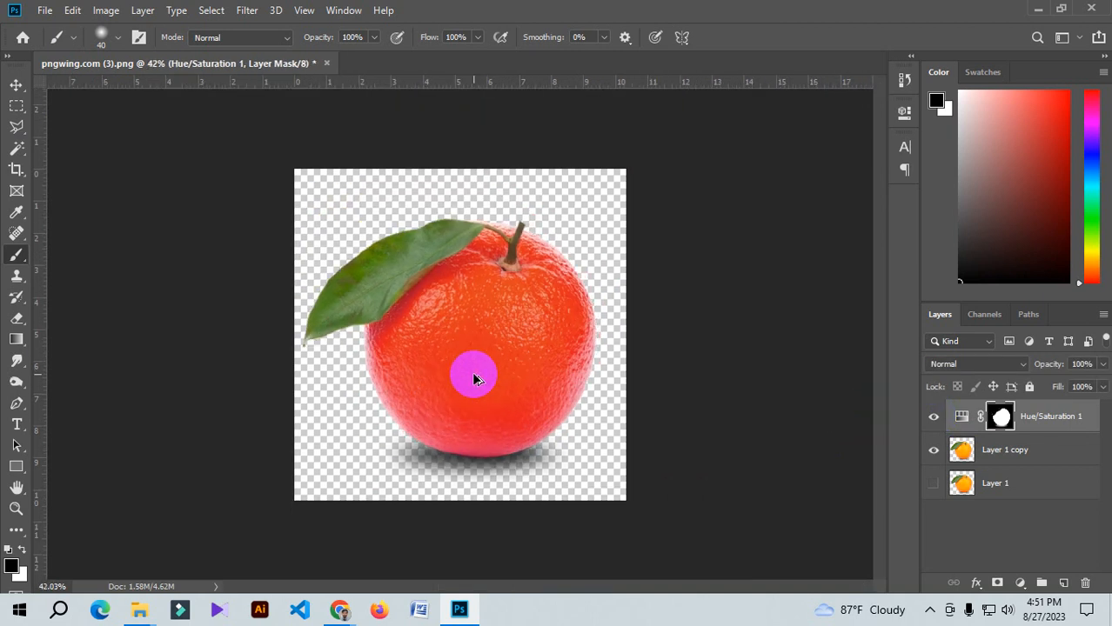
Extend the canvas to the right of the fruit to slightly more than twice its width with the Crop tool
{"action": "left_click", "coordinate": [17, 169]}
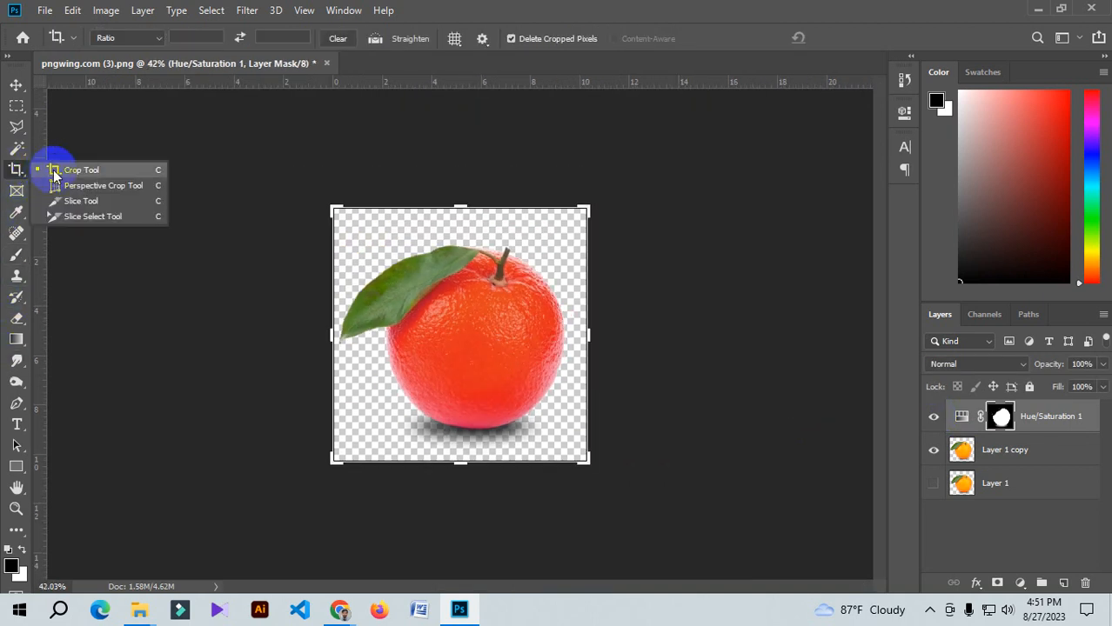
{"action": "left_click", "coordinate": [57, 171]}
{"action": "left_click_drag", "start_coordinate": [589, 333], "coordinate": [736, 335]}
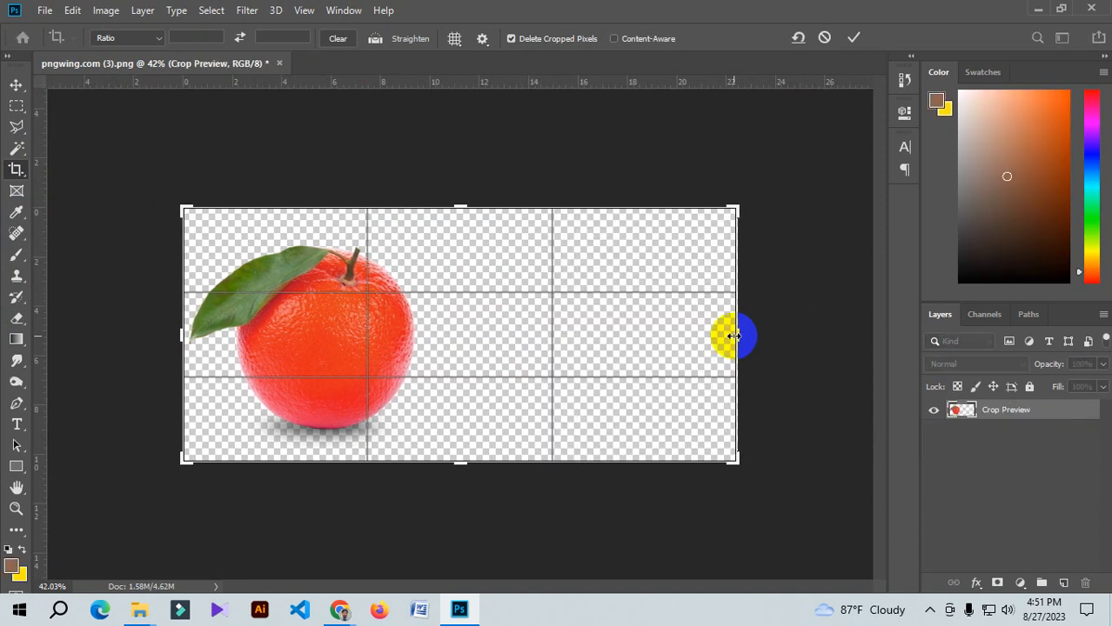
{"action": "key", "text": "Return"}
Duplicate the Hue/Saturation 1 and Layer 1 copy layers together
{"action": "left_click", "coordinate": [1006, 432]}
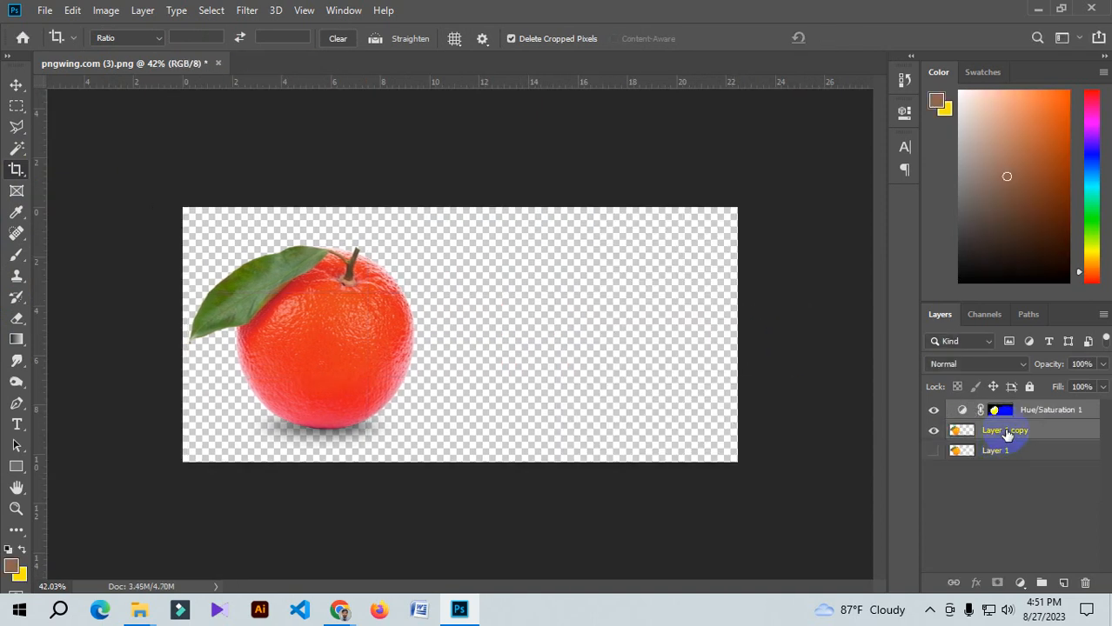
{"action": "key", "text": "ctrl+j"}
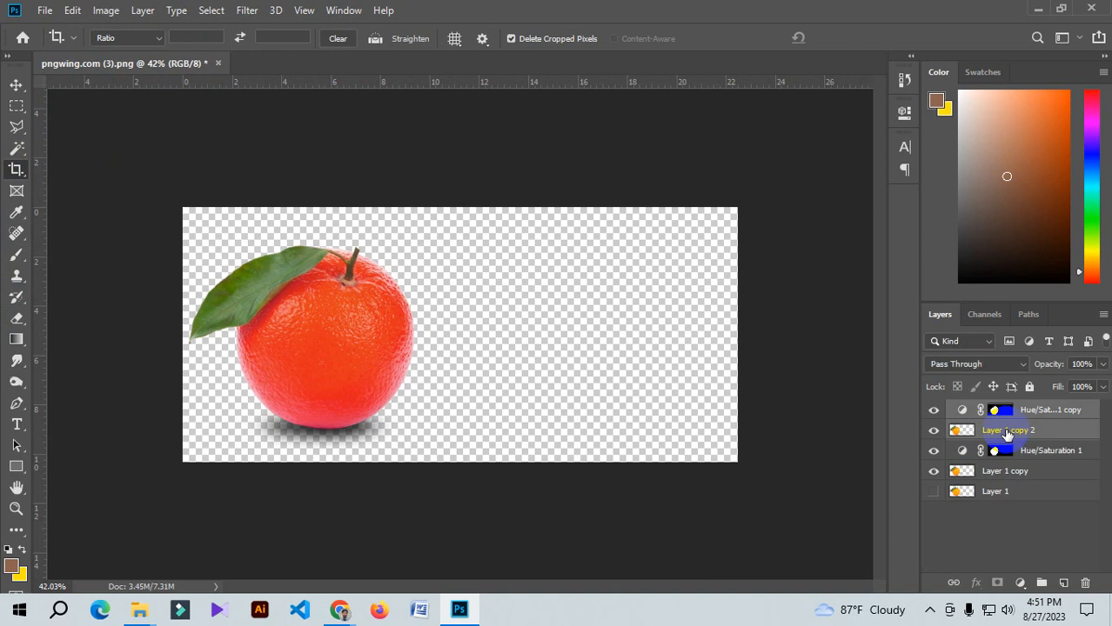
Group the two duplicated layers and convert the group to a smart object
{"action": "key", "text": "ctrl+g"}
{"action": "right_click", "coordinate": [1017, 410]}
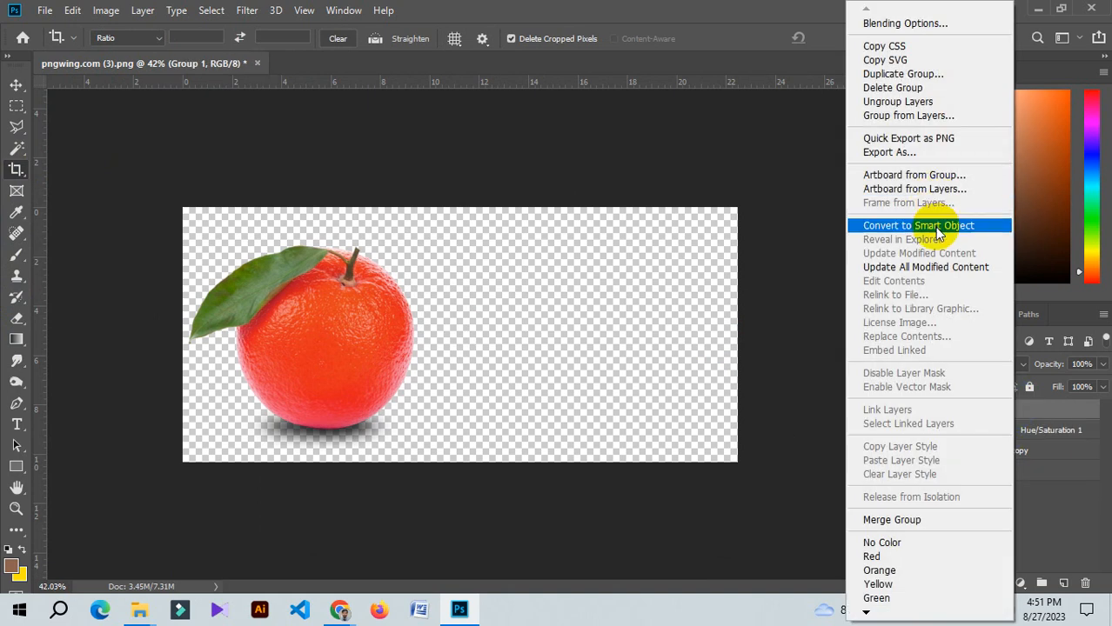
{"action": "left_click", "coordinate": [937, 228]}
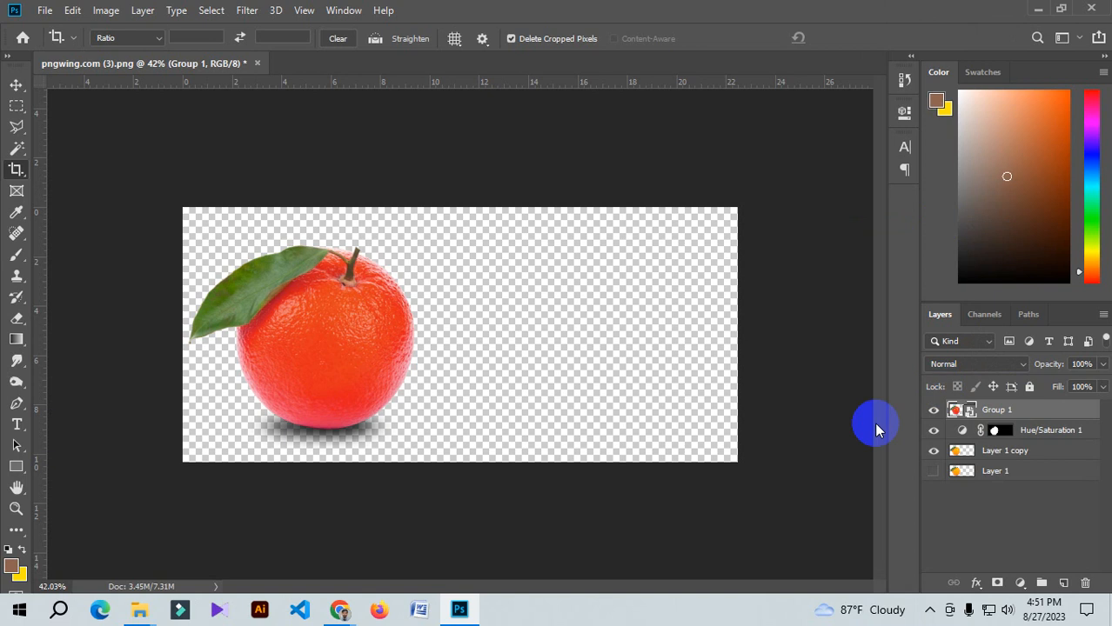
Try rasterizing Group 1 and moving it into the empty canvas area, and undo back to the ungrouped duplicate layers
{"action": "left_click", "coordinate": [16, 85]}
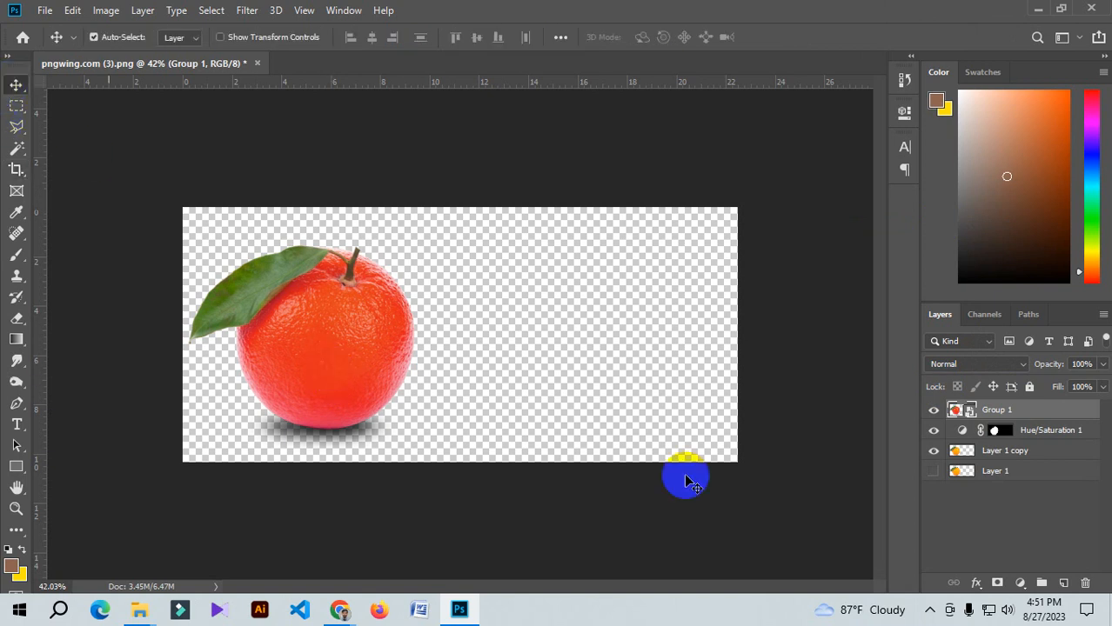
{"action": "right_click", "coordinate": [990, 409]}
{"action": "left_click", "coordinate": [822, 296]}
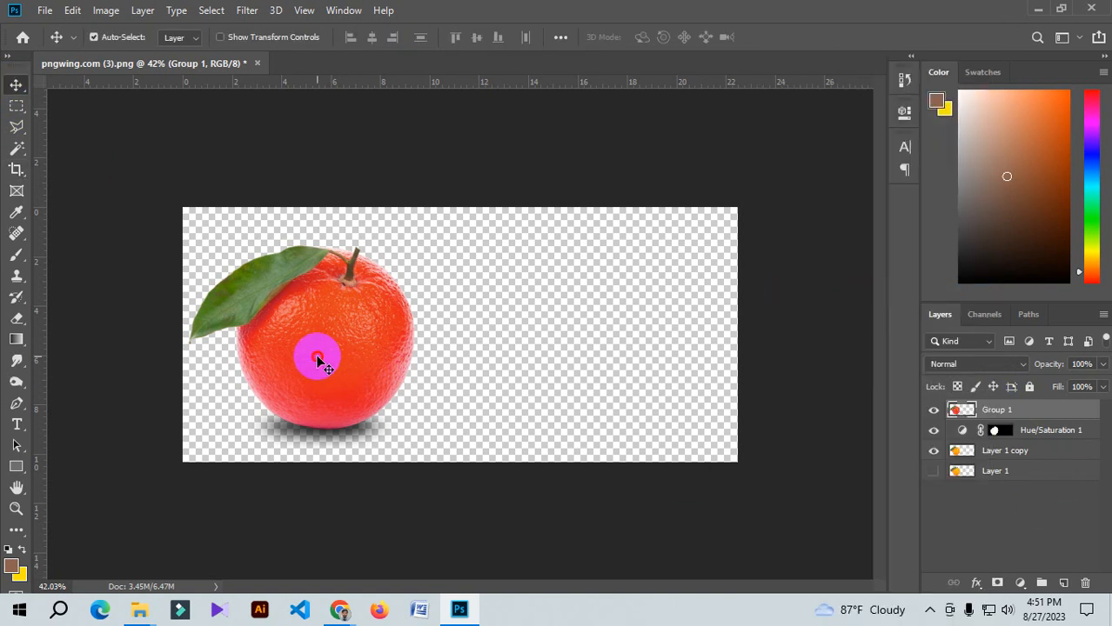
{"action": "left_click_drag", "start_coordinate": [318, 361], "coordinate": [516, 372]}
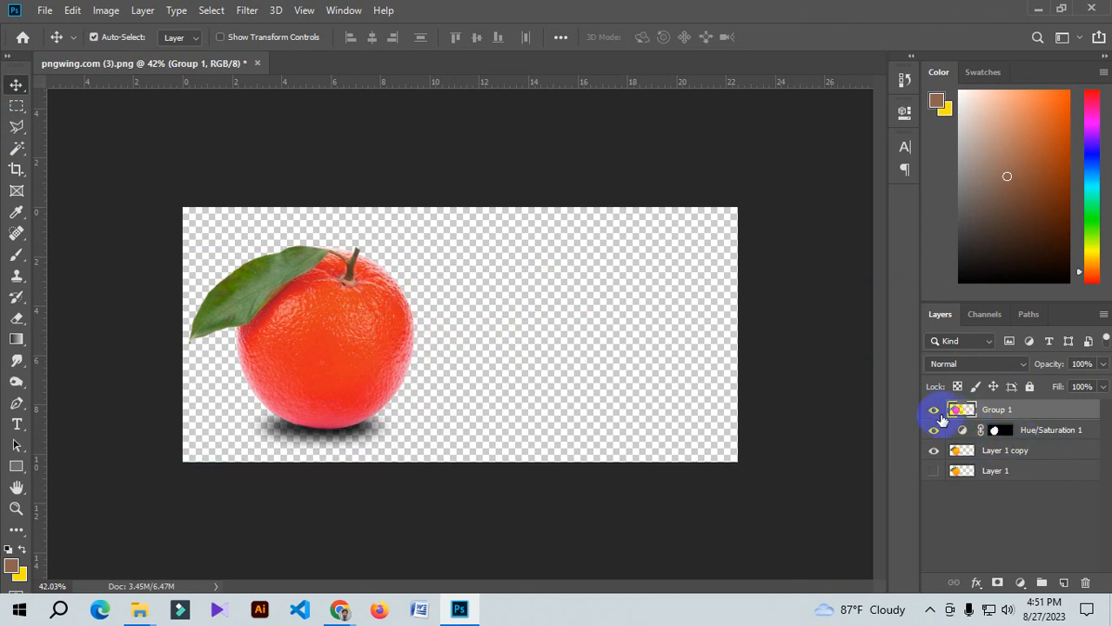
{"action": "left_click", "coordinate": [1009, 432]}
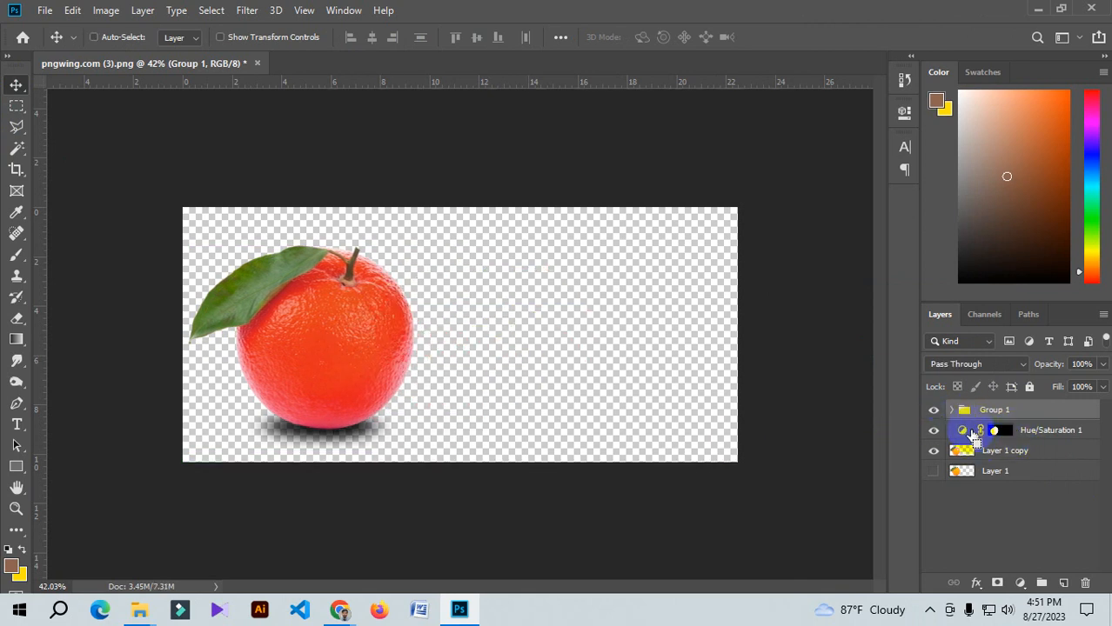
{"action": "key", "text": "ctrl+shift+g"}
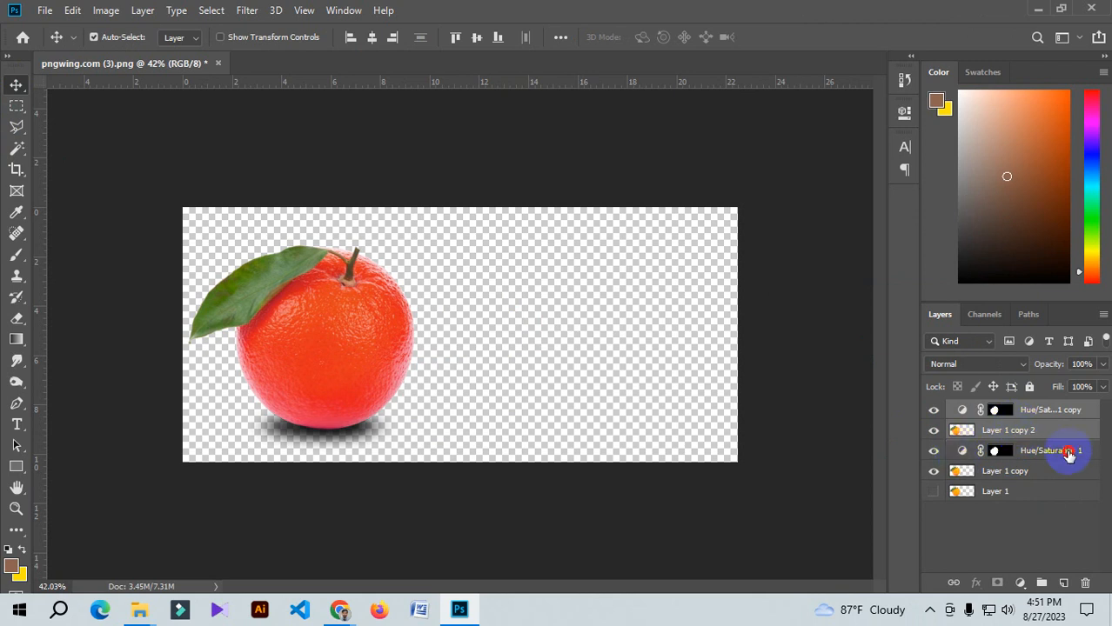
Try merging all visible layers into one, and undo the merge
{"action": "left_click", "coordinate": [1068, 454]}
{"action": "left_click", "coordinate": [1006, 431]}
{"action": "left_click", "coordinate": [1035, 412], "text": "shift"}
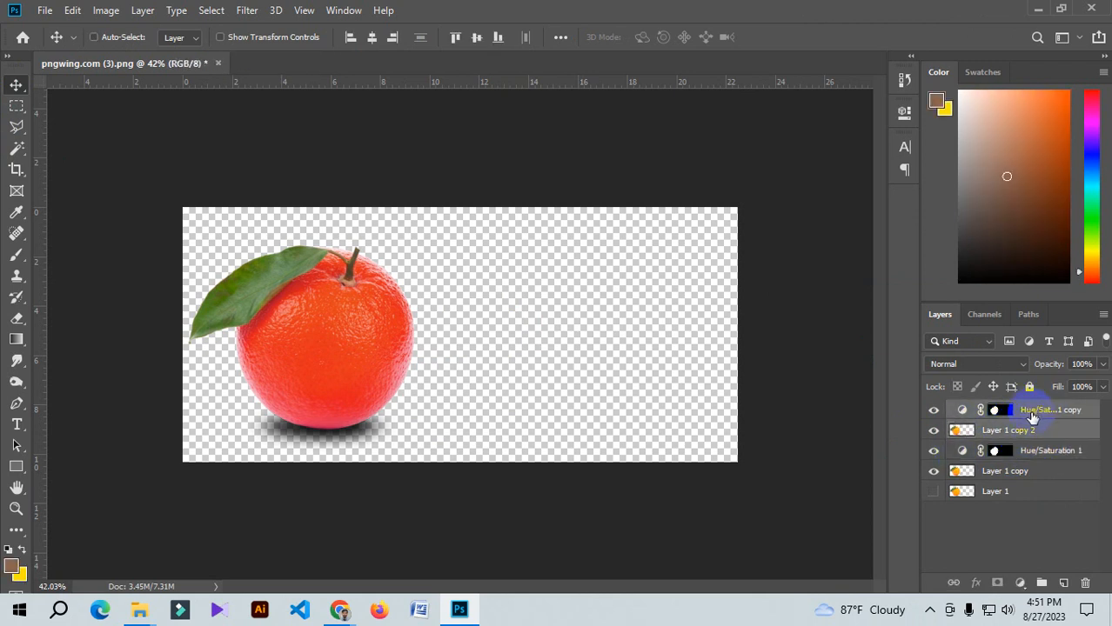
{"action": "key", "text": "ctrl+shift+e"}
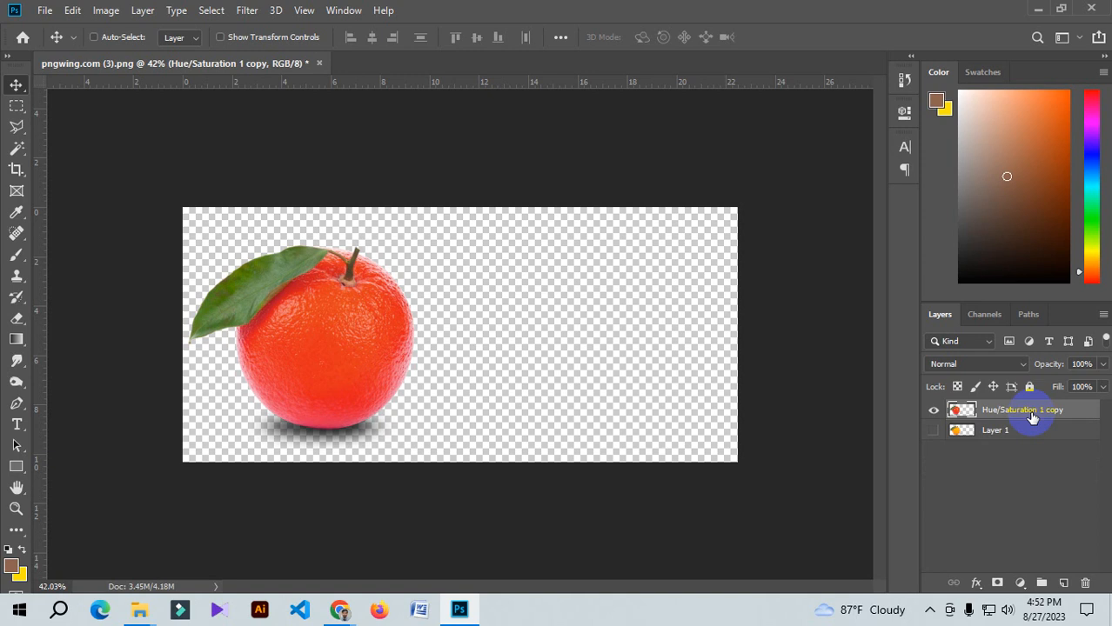
{"action": "key", "text": "ctrl+z"}
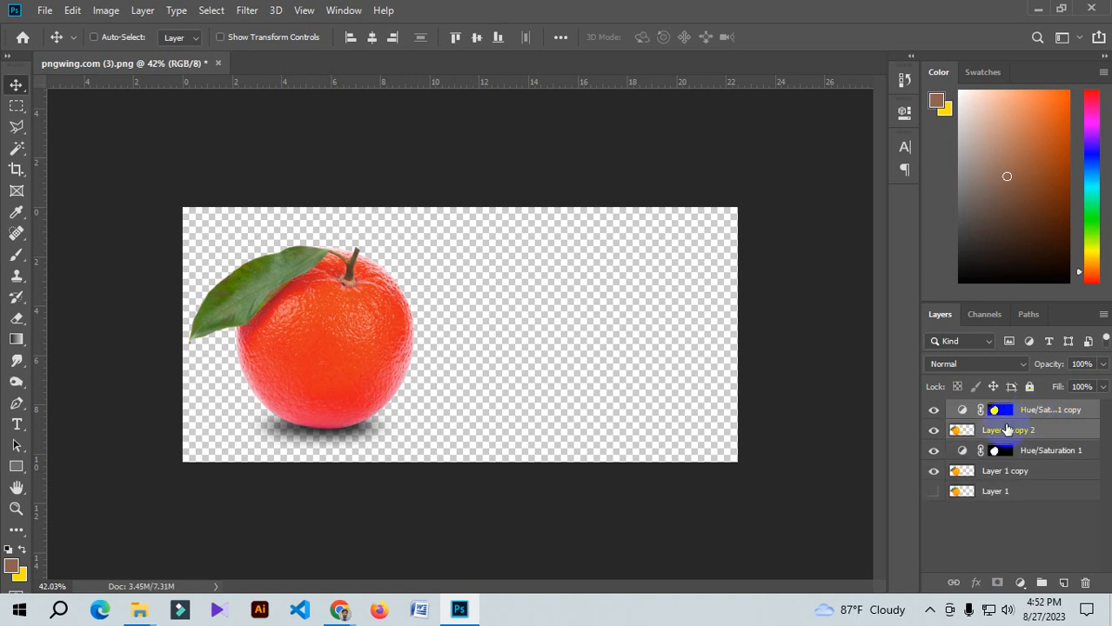
Group the duplicated Hue/Saturation and Layer 1 copy 2 layers, convert the group to a smart object, and rasterize it
{"action": "key", "text": "ctrl+g"}
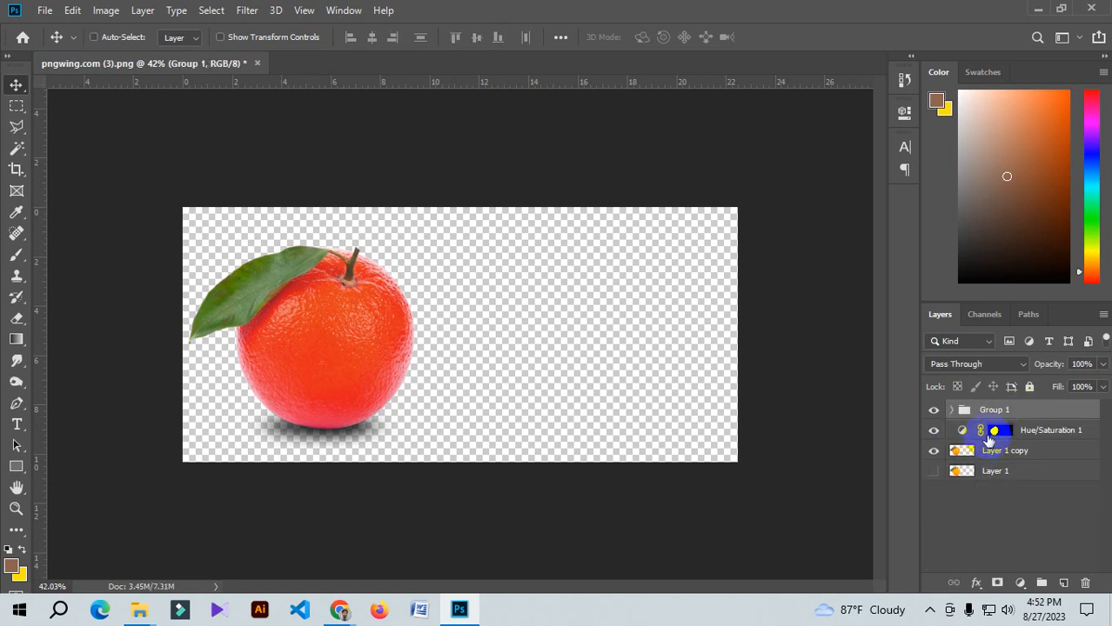
{"action": "right_click", "coordinate": [977, 419]}
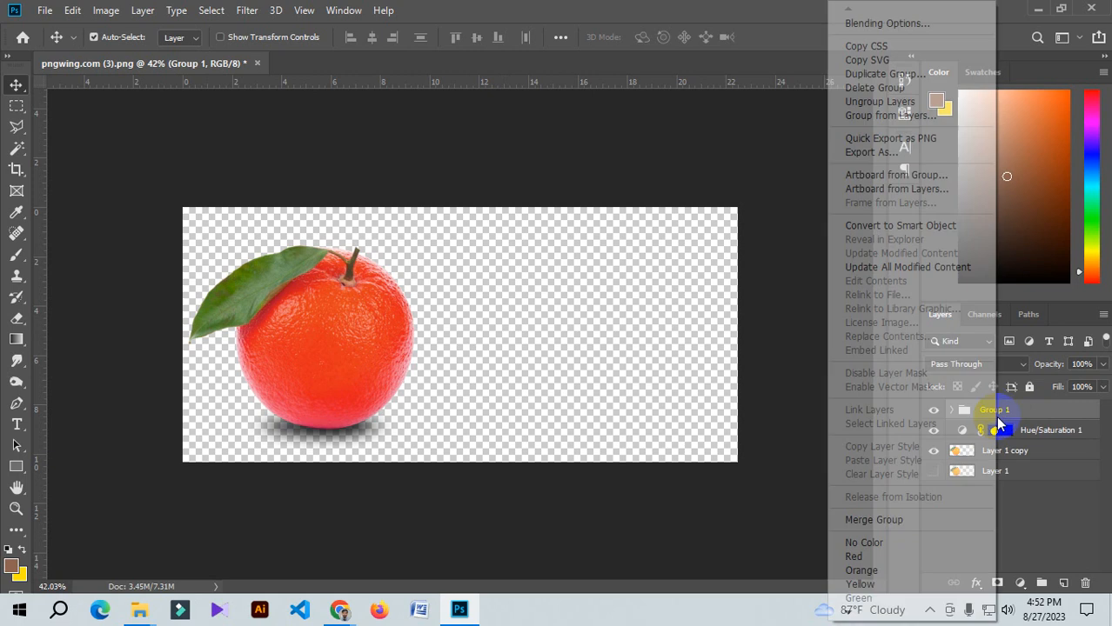
{"action": "left_click", "coordinate": [909, 226]}
{"action": "right_click", "coordinate": [1006, 415]}
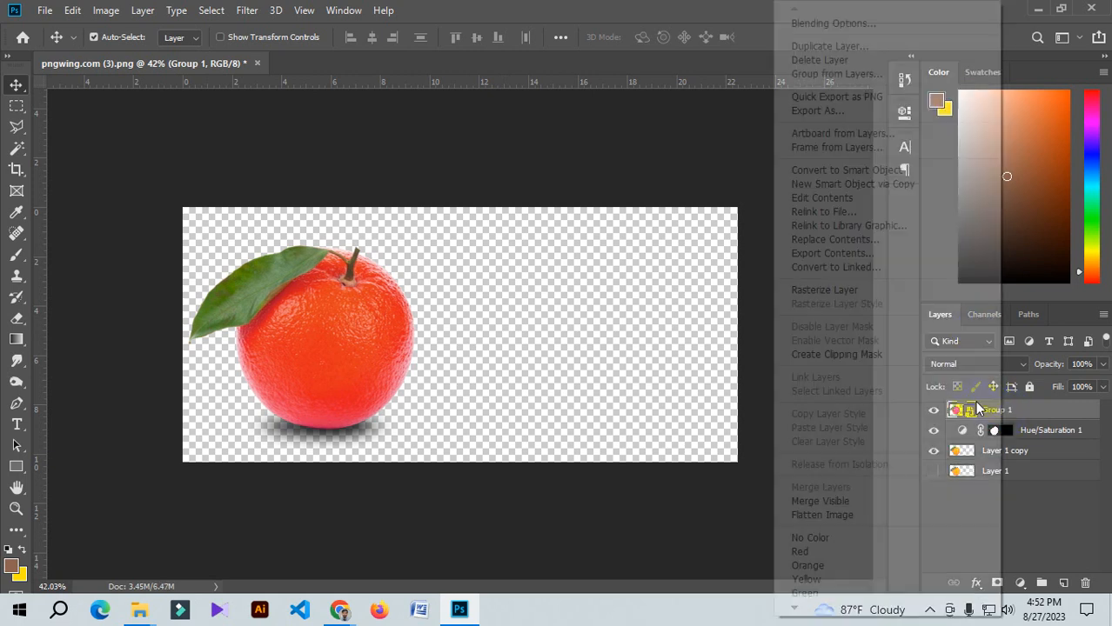
{"action": "left_click", "coordinate": [965, 291]}
Move the rasterized red fruit into the empty canvas area beside the original, and hide the Hue/Saturation 1 layer
{"action": "left_click", "coordinate": [340, 343]}
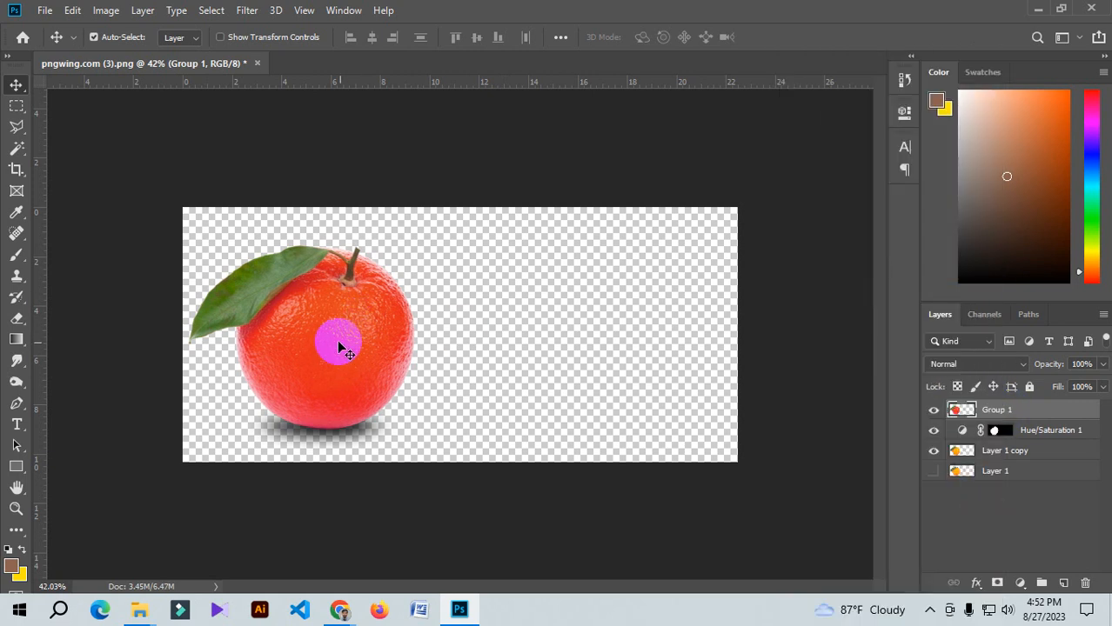
{"action": "left_click_drag", "start_coordinate": [332, 347], "coordinate": [565, 347]}
{"action": "left_click", "coordinate": [934, 431]}
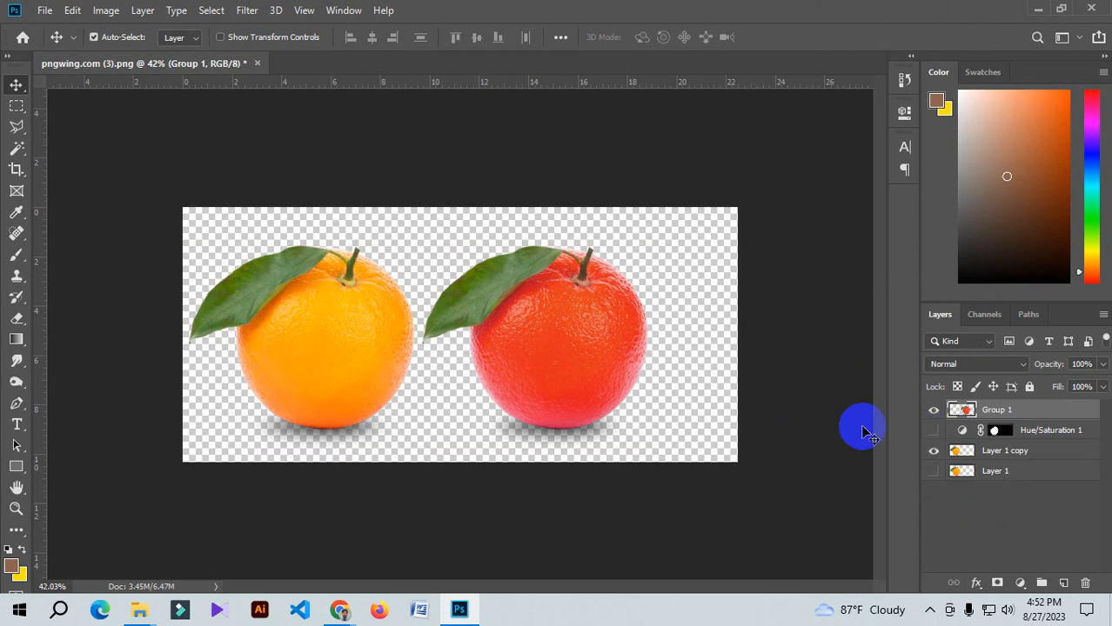
{"action": "scroll", "coordinate": [355, 360], "scroll_direction": "down", "scroll_amount": 2}
{"action": "left_click", "coordinate": [1052, 441]}
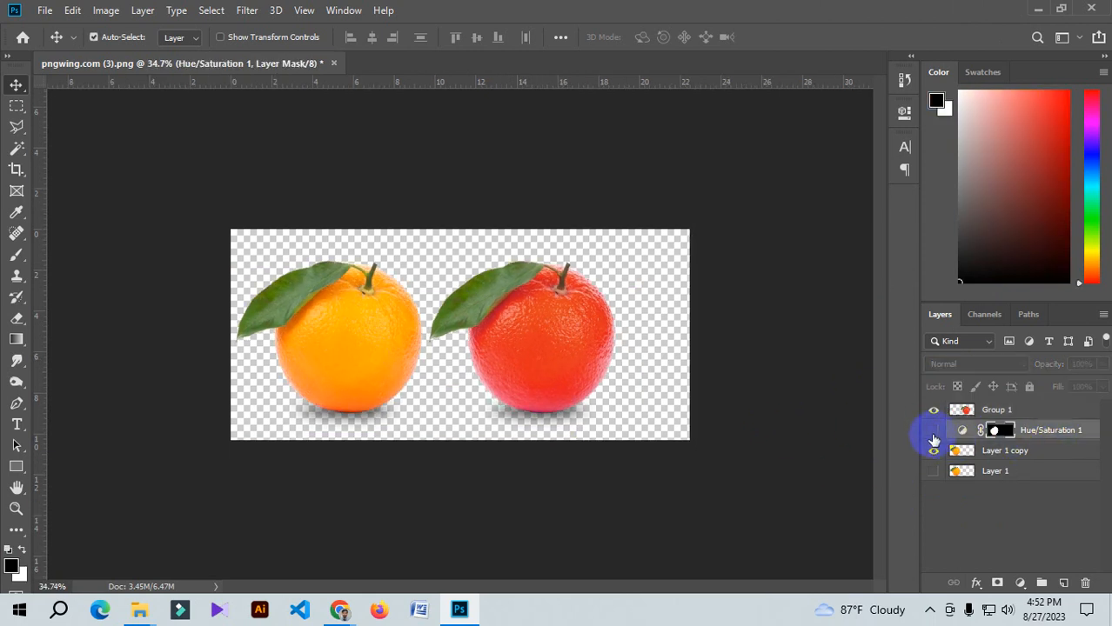
{"action": "scroll", "coordinate": [470, 341], "scroll_direction": "up", "scroll_amount": 1}
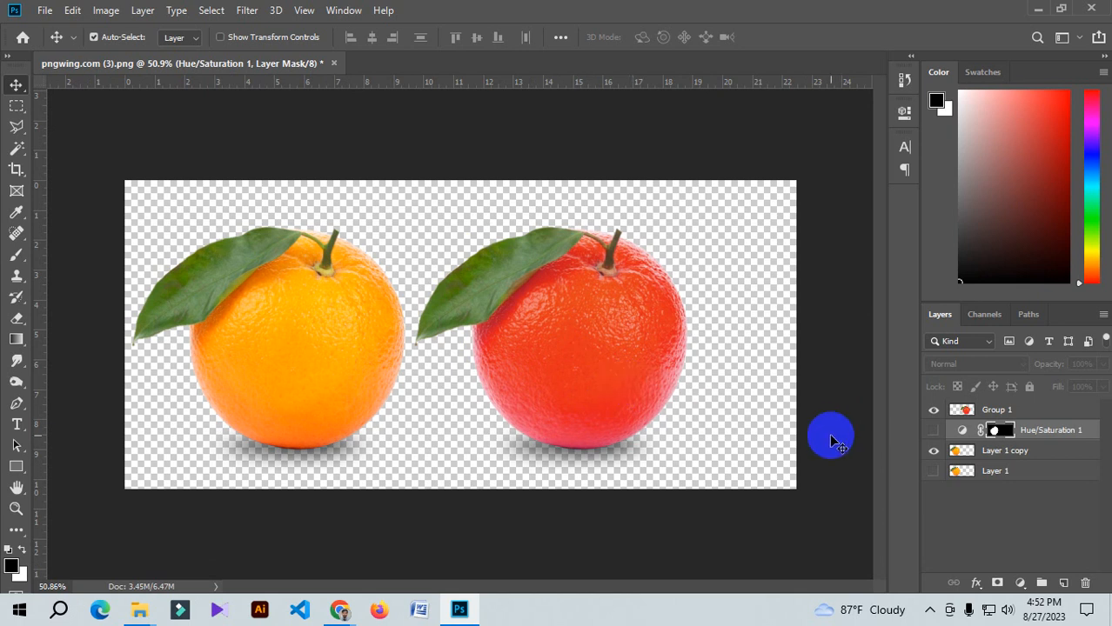
{"action": "scroll", "coordinate": [568, 370], "scroll_direction": "down", "scroll_amount": 2}
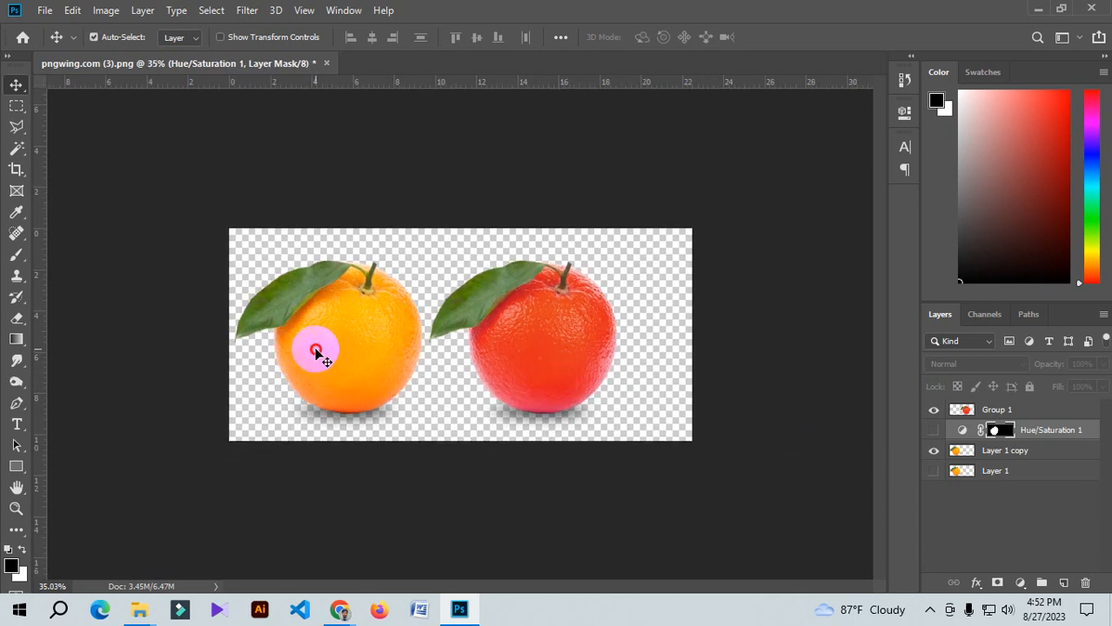
Load the outline of Layer 1 copy as a selection and add a Hue/Saturation adjustment layer masked to it
{"action": "left_click", "coordinate": [317, 354]}
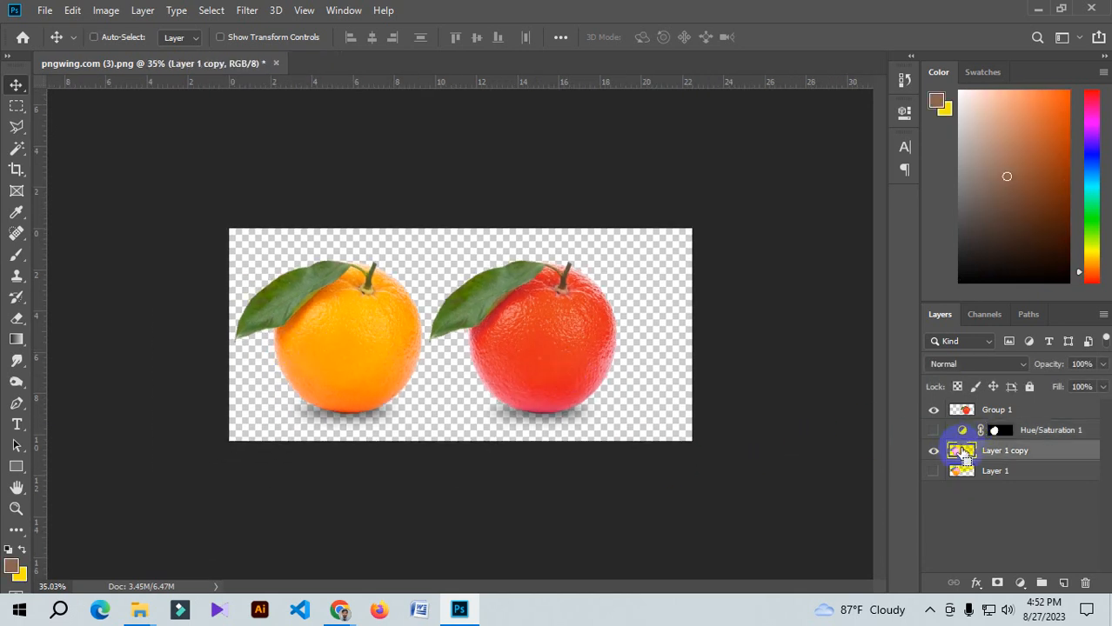
{"action": "left_click", "coordinate": [962, 450], "text": "ctrl"}
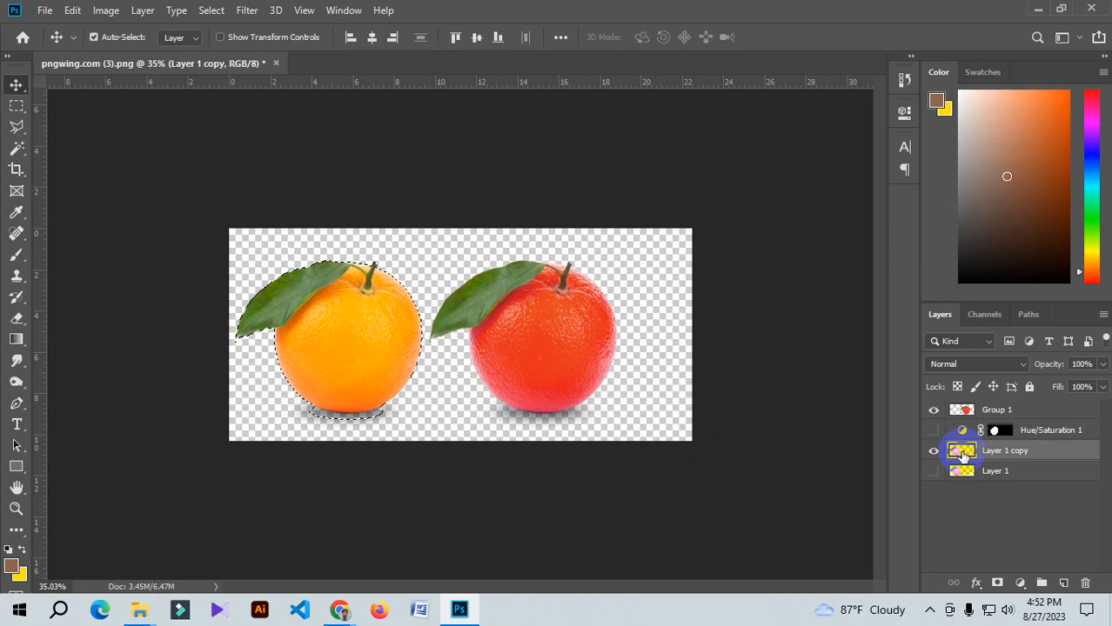
{"action": "left_click", "coordinate": [1021, 582]}
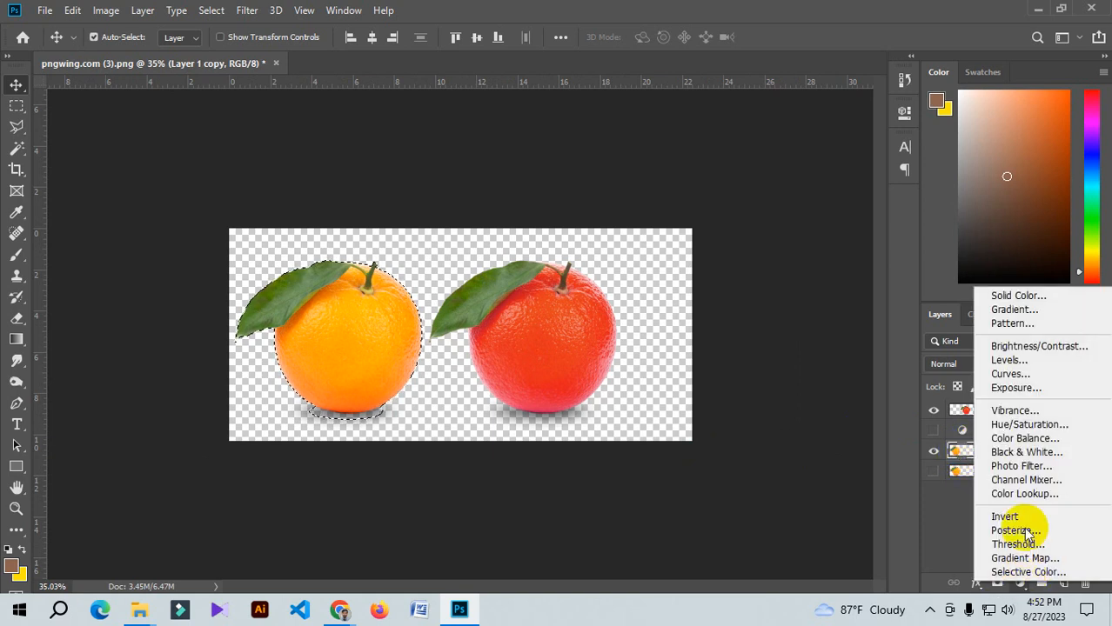
{"action": "left_click", "coordinate": [1029, 425]}
Set the new Hue/Saturation adjustment to Hue -133 and Saturation -51
{"action": "left_click_drag", "start_coordinate": [767, 223], "coordinate": [685, 224]}
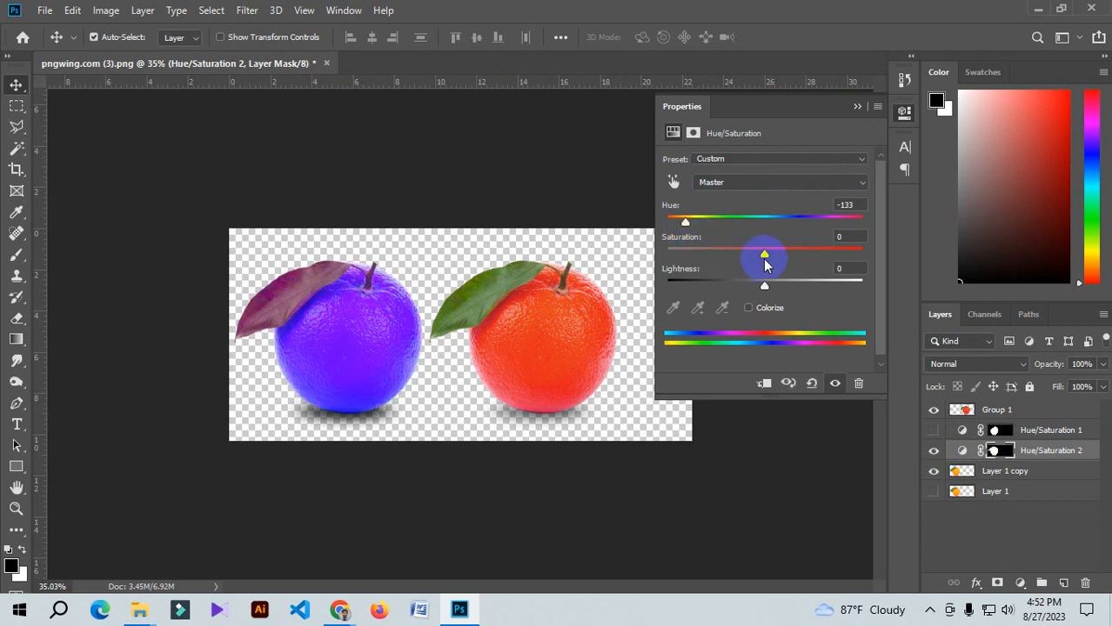
{"action": "left_click_drag", "start_coordinate": [763, 258], "coordinate": [710, 261]}
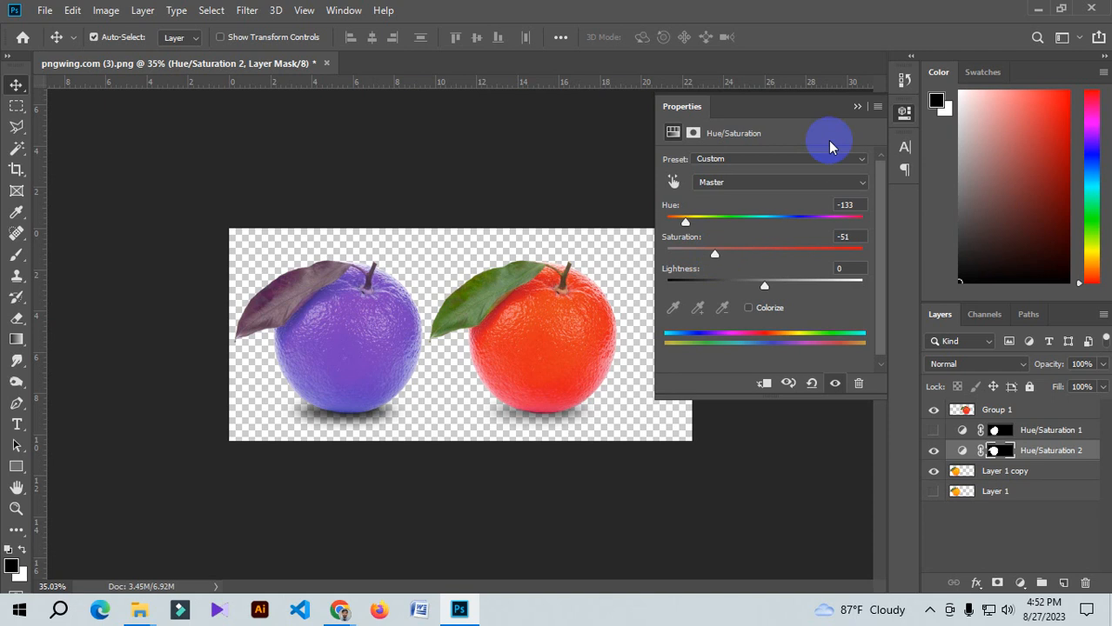
{"action": "left_click", "coordinate": [855, 106]}
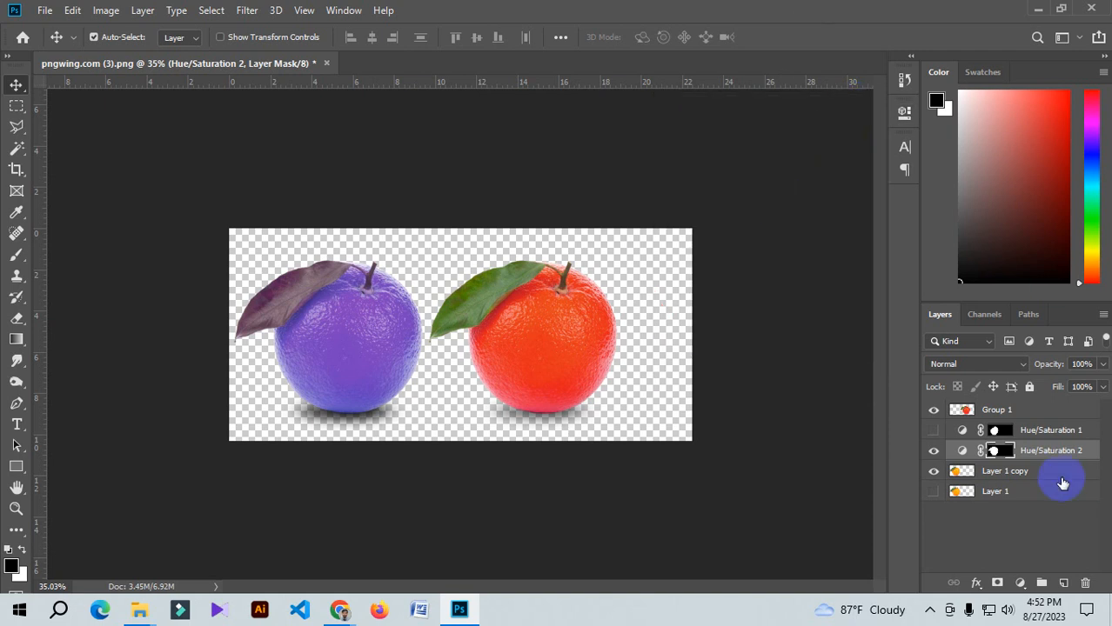
Paint black over most of the leaf on the Hue/Saturation 2 mask, enlarging the soft brush from 40 to 90 px
{"action": "left_click", "coordinate": [19, 258]}
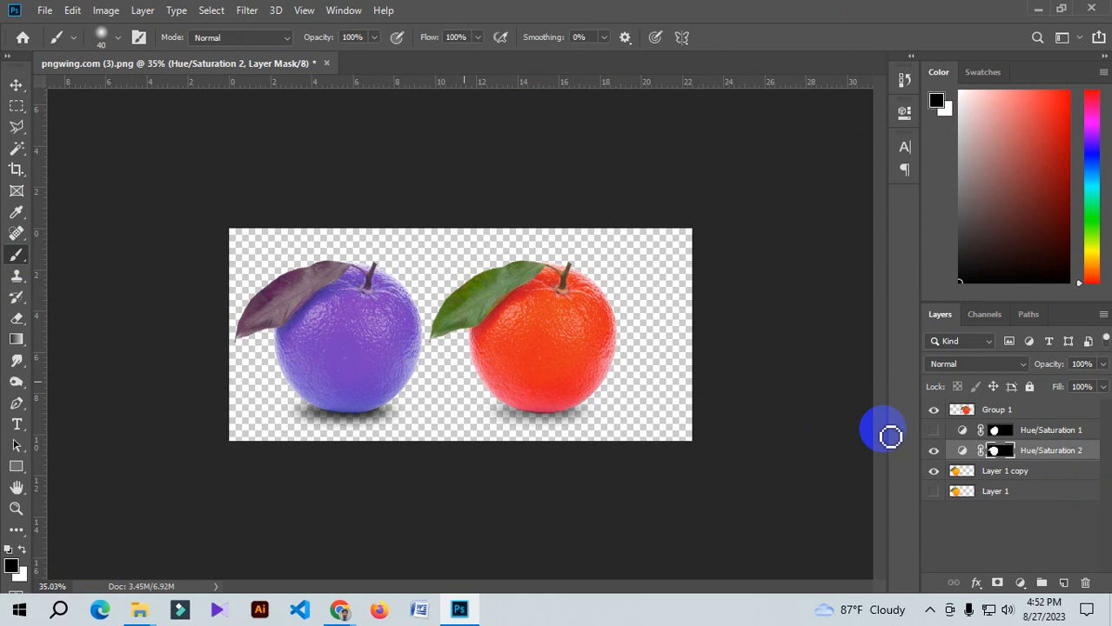
{"action": "scroll", "coordinate": [258, 314], "scroll_direction": "up", "scroll_amount": 9}
{"action": "scroll", "coordinate": [376, 331], "scroll_direction": "up", "scroll_amount": 6}
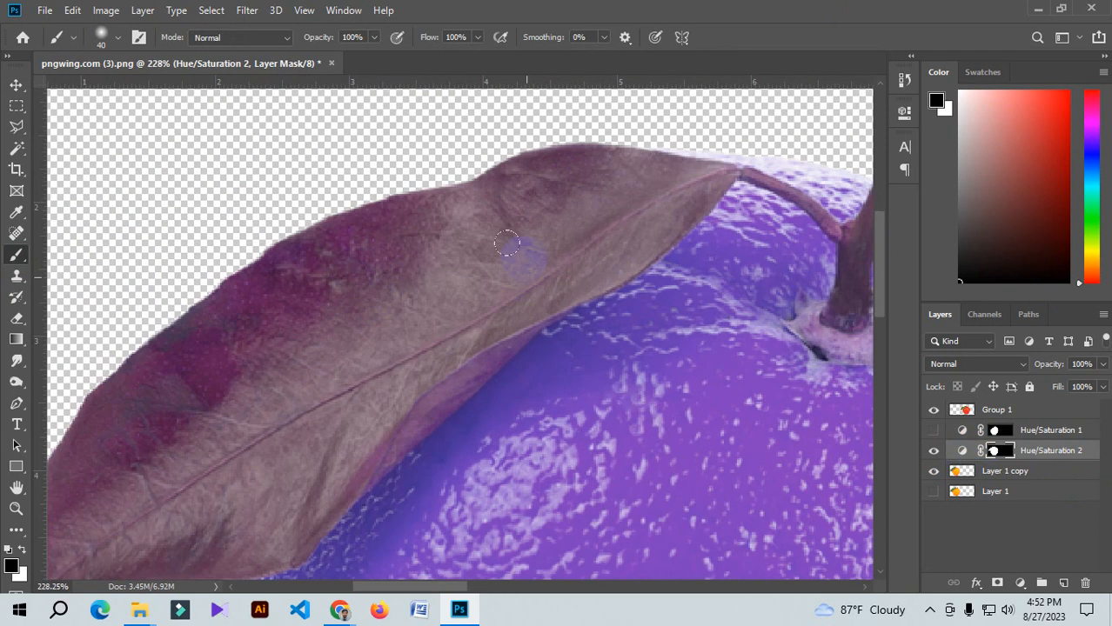
{"action": "mouse_move", "coordinate": [442, 244]}
{"action": "left_mouse_down"}
{"action": "mouse_move", "coordinate": [398, 240]}
{"action": "mouse_move", "coordinate": [321, 295]}
{"action": "mouse_move", "coordinate": [279, 284]}
{"action": "left_mouse_up"}
{"action": "key", "text": "bracketright"}
{"action": "key", "text": "bracketright"}
{"action": "key", "text": "bracketright"}
{"action": "key", "text": "bracketright"}
{"action": "key", "text": "bracketright"}
{"action": "mouse_move", "coordinate": [238, 315]}
{"action": "left_mouse_down"}
{"action": "mouse_move", "coordinate": [137, 329]}
{"action": "mouse_move", "coordinate": [308, 229]}
{"action": "mouse_move", "coordinate": [447, 206]}
{"action": "mouse_move", "coordinate": [537, 172]}
{"action": "mouse_move", "coordinate": [579, 130]}
{"action": "left_mouse_up"}
{"action": "left_click_drag", "start_coordinate": [291, 289], "coordinate": [237, 233]}
{"action": "key", "text": "space"}
{"action": "left_click_drag", "start_coordinate": [291, 266], "coordinate": [514, 158]}
{"action": "mouse_move", "coordinate": [329, 334]}
{"action": "left_mouse_down"}
{"action": "mouse_move", "coordinate": [248, 451]}
{"action": "mouse_move", "coordinate": [186, 601]}
{"action": "left_mouse_up"}
{"action": "mouse_move", "coordinate": [261, 522]}
{"action": "left_mouse_down"}
{"action": "mouse_move", "coordinate": [322, 466]}
{"action": "mouse_move", "coordinate": [367, 449]}
{"action": "mouse_move", "coordinate": [437, 325]}
{"action": "mouse_move", "coordinate": [565, 239]}
{"action": "mouse_move", "coordinate": [402, 348]}
{"action": "left_mouse_up"}
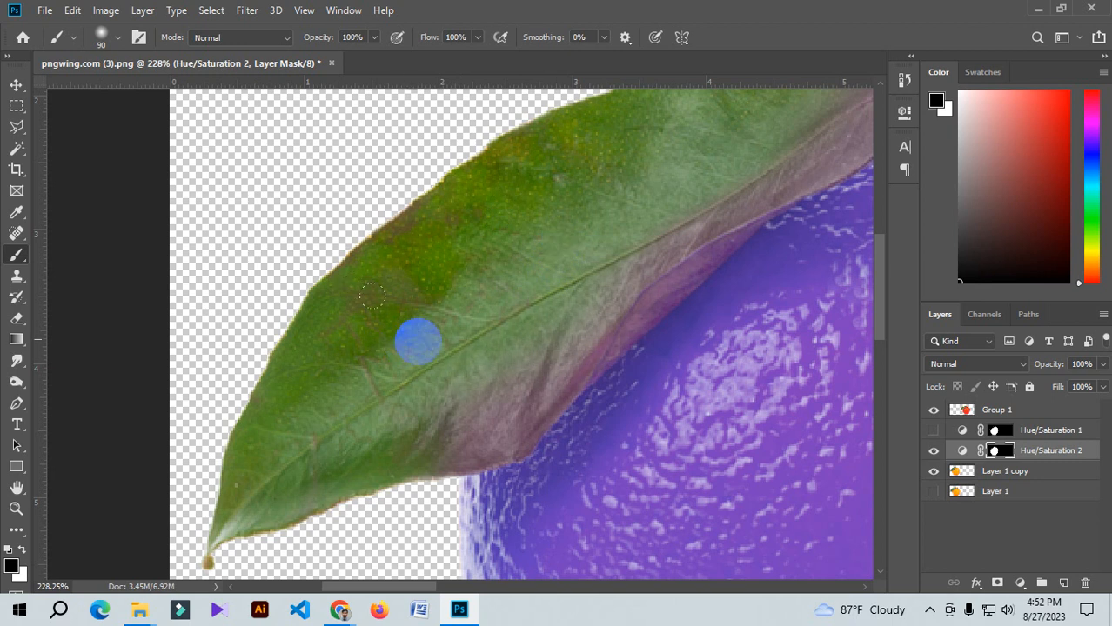
Mask out the purple tint along the leaf's lower side and midrib with a 60 px brush
{"action": "key", "text": "bracketleft"}
{"action": "key", "text": "bracketleft"}
{"action": "key", "text": "bracketleft"}
{"action": "mouse_move", "coordinate": [454, 398]}
{"action": "left_mouse_down"}
{"action": "mouse_move", "coordinate": [502, 390]}
{"action": "mouse_move", "coordinate": [543, 332]}
{"action": "mouse_move", "coordinate": [423, 427]}
{"action": "mouse_move", "coordinate": [559, 300]}
{"action": "mouse_move", "coordinate": [601, 264]}
{"action": "left_mouse_up"}
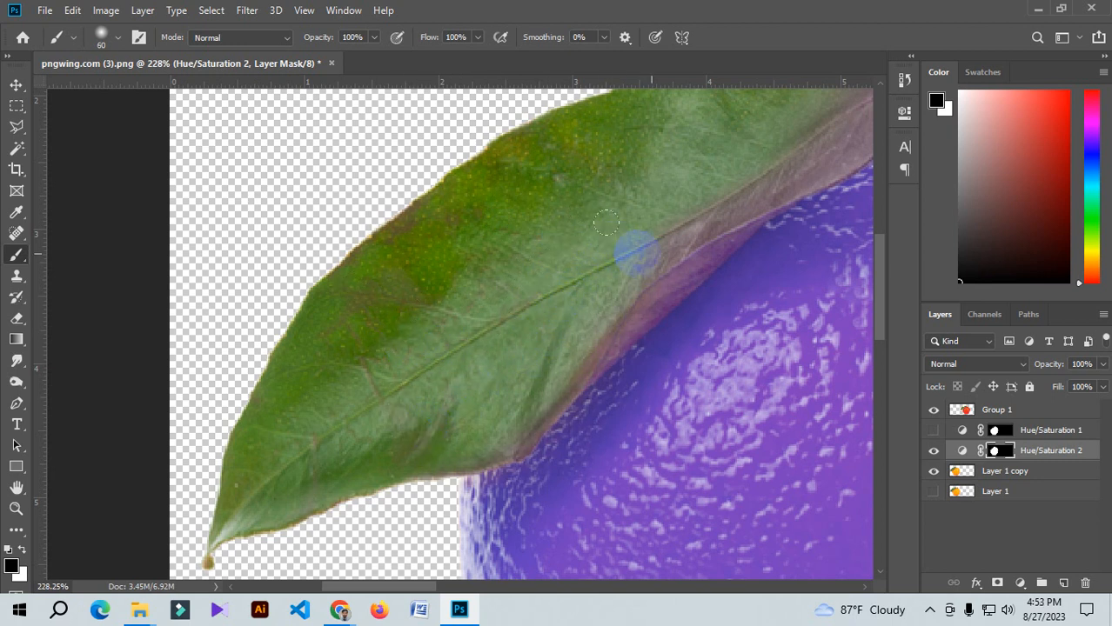
{"action": "left_click_drag", "start_coordinate": [606, 222], "coordinate": [477, 396]}
{"action": "mouse_move", "coordinate": [585, 322]}
{"action": "left_mouse_down"}
{"action": "mouse_move", "coordinate": [684, 272]}
{"action": "mouse_move", "coordinate": [655, 270]}
{"action": "mouse_move", "coordinate": [425, 393]}
{"action": "mouse_move", "coordinate": [500, 354]}
{"action": "mouse_move", "coordinate": [476, 340]}
{"action": "left_mouse_up"}
Mask out the narrow end of the leaf near its stalk with the brush reduced to 20 and 15 px
{"action": "key", "text": "bracketleft"}
{"action": "key", "text": "bracketleft"}
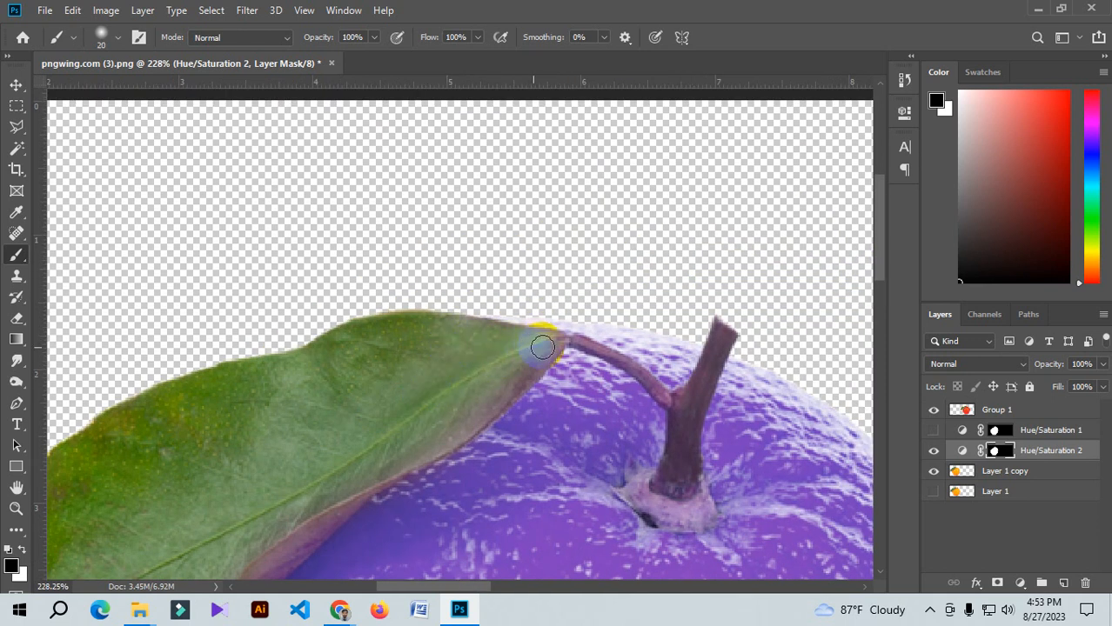
{"action": "mouse_move", "coordinate": [489, 394]}
{"action": "left_mouse_down"}
{"action": "mouse_move", "coordinate": [552, 351]}
{"action": "mouse_move", "coordinate": [449, 421]}
{"action": "left_mouse_up"}
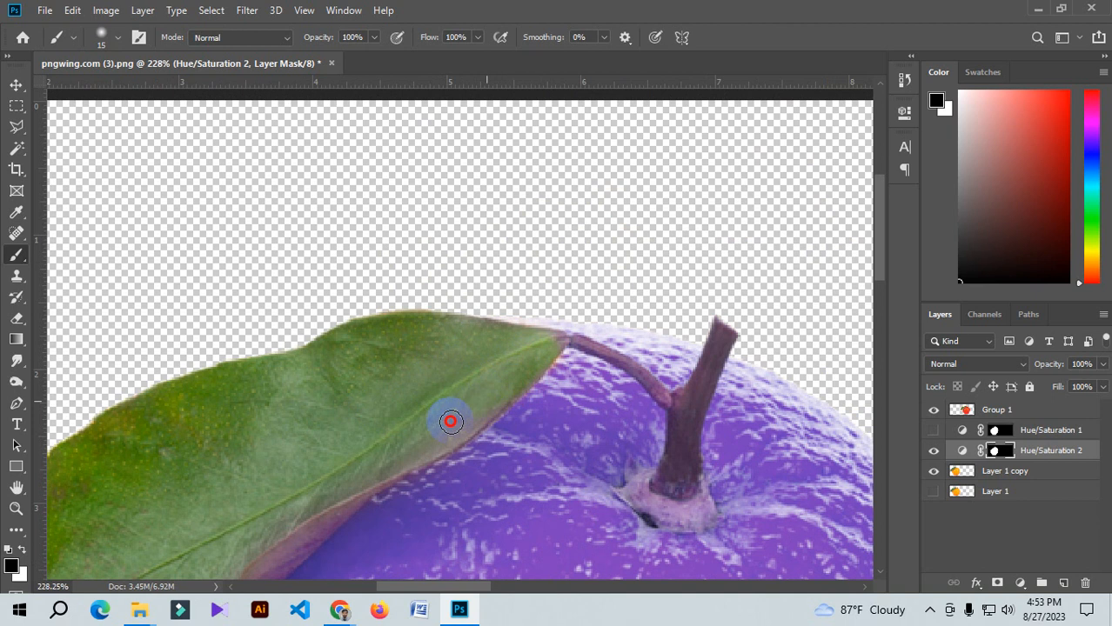
{"action": "left_click_drag", "start_coordinate": [513, 405], "coordinate": [592, 261]}
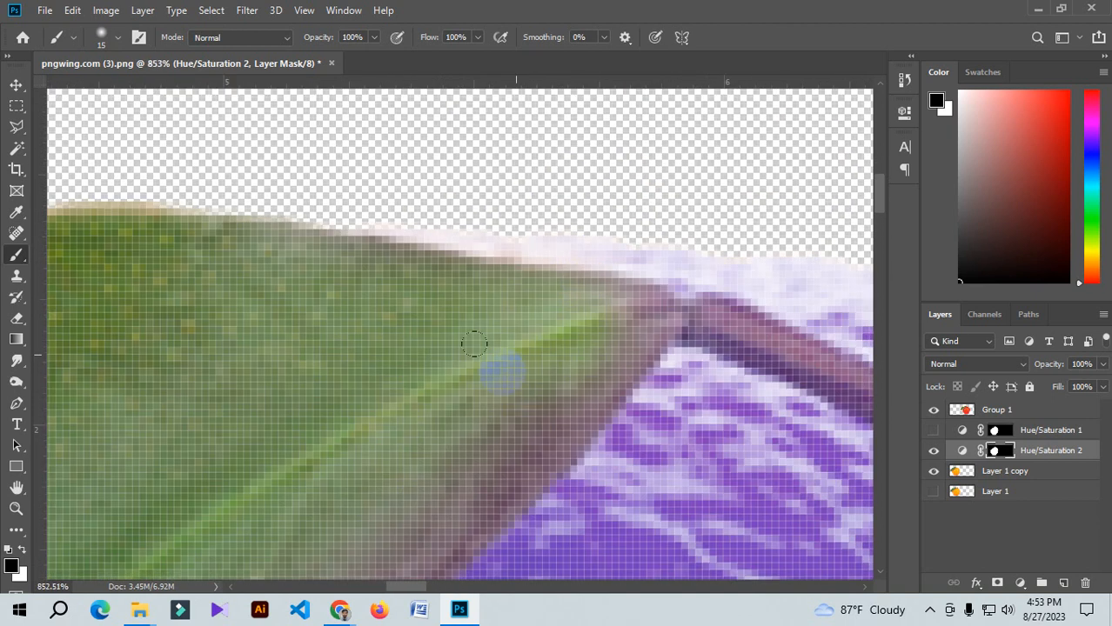
Set the brush hardness to 31% and mask out the leaf's lower edge against the fruit
{"action": "right_click", "coordinate": [412, 348]}
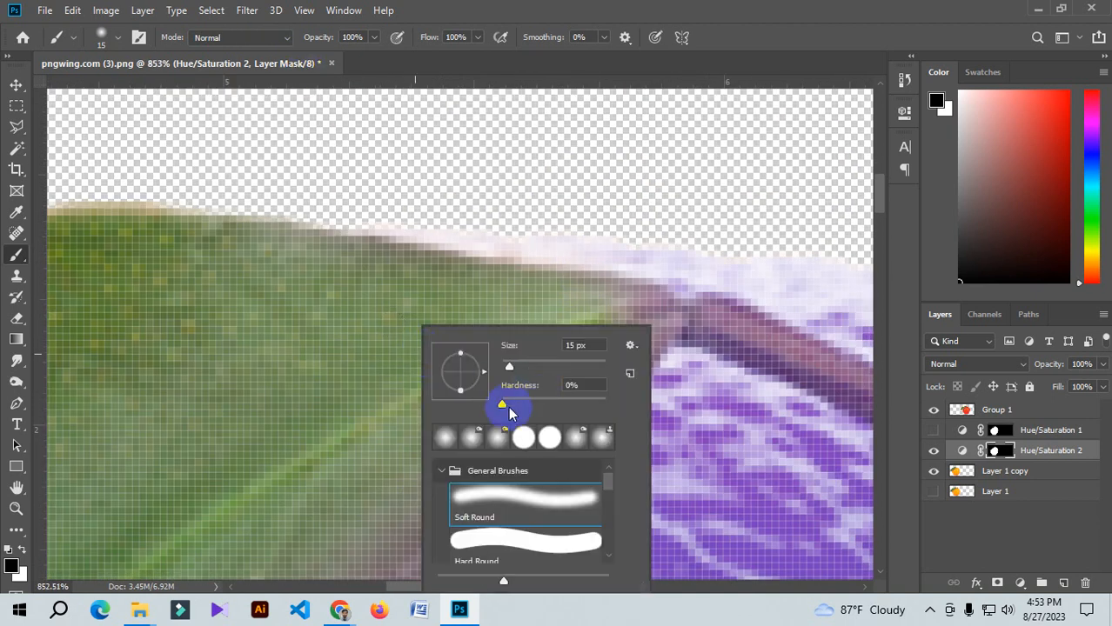
{"action": "left_click_drag", "start_coordinate": [501, 407], "coordinate": [534, 408]}
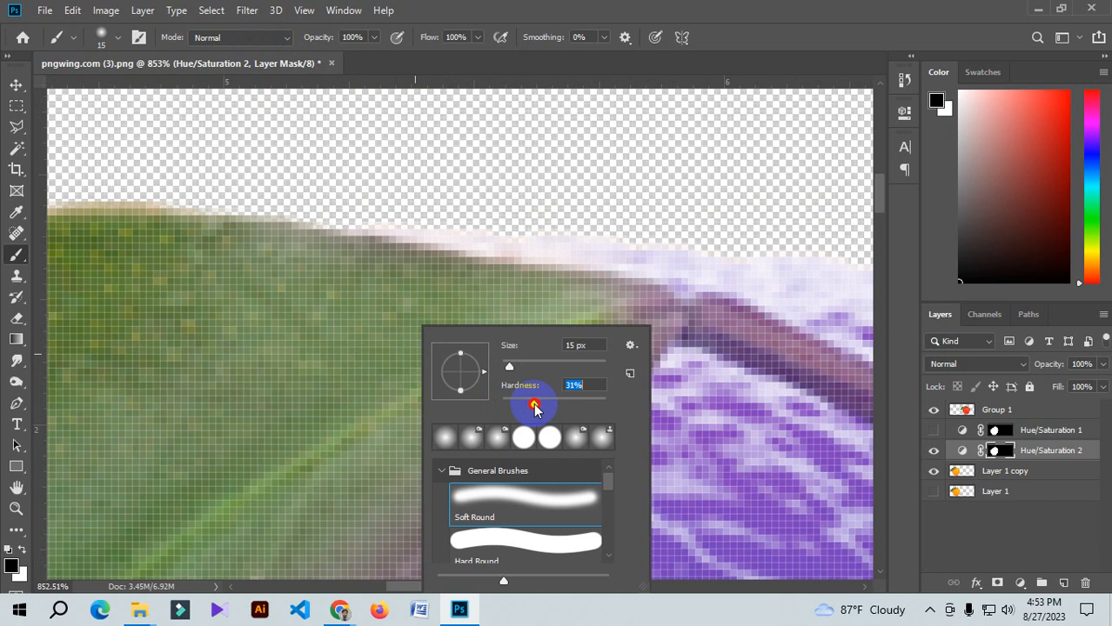
{"action": "left_click_drag", "start_coordinate": [360, 333], "coordinate": [350, 337]}
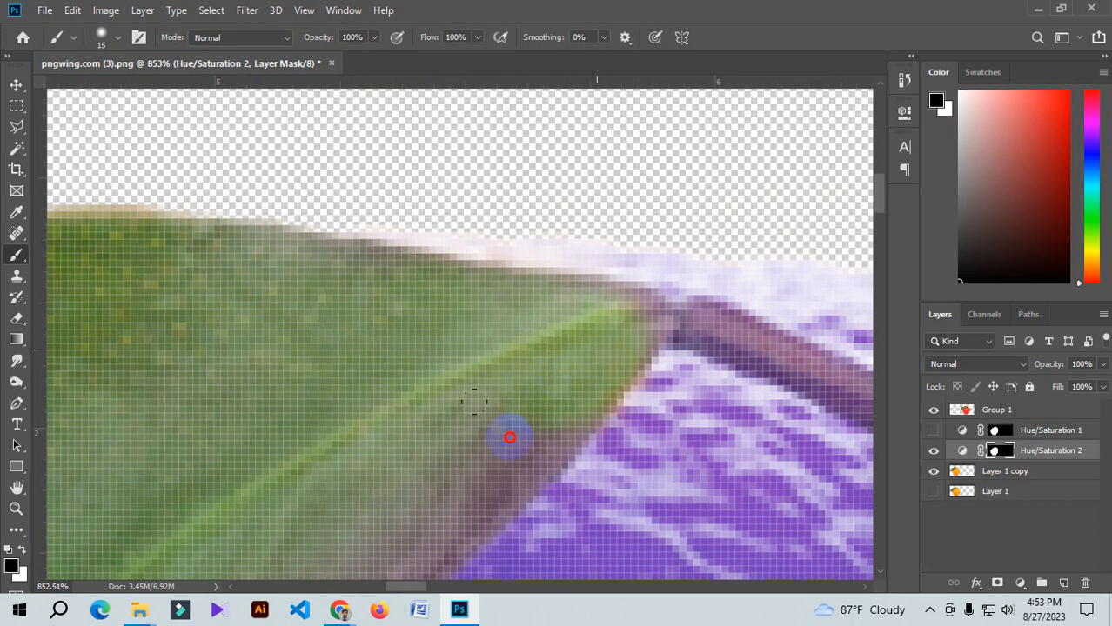
{"action": "left_click_drag", "start_coordinate": [417, 514], "coordinate": [550, 328]}
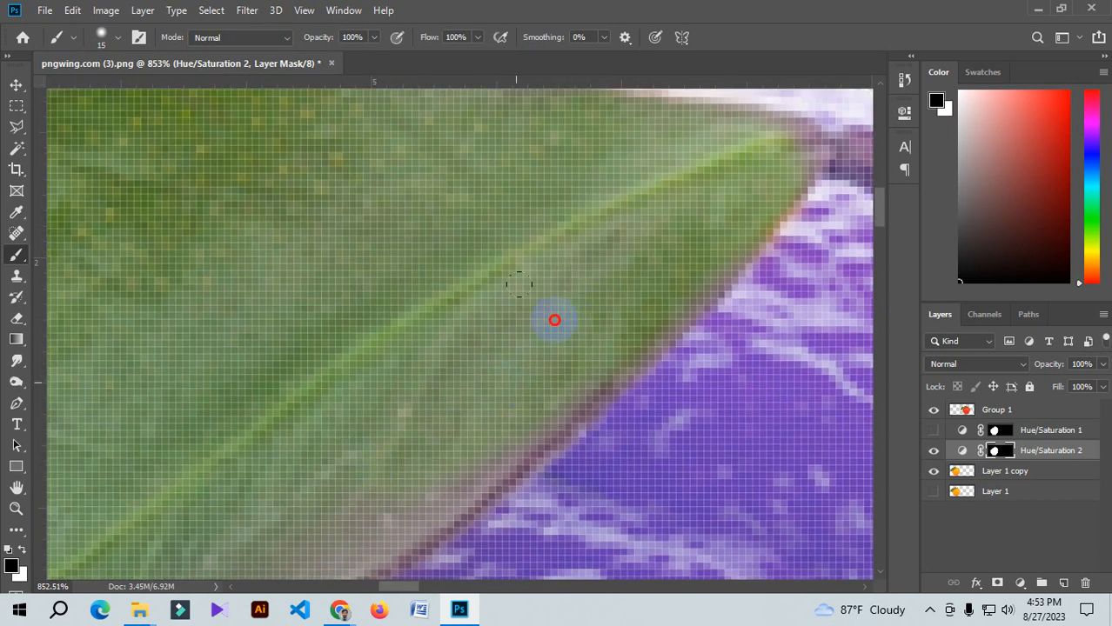
{"action": "left_click_drag", "start_coordinate": [374, 494], "coordinate": [198, 501]}
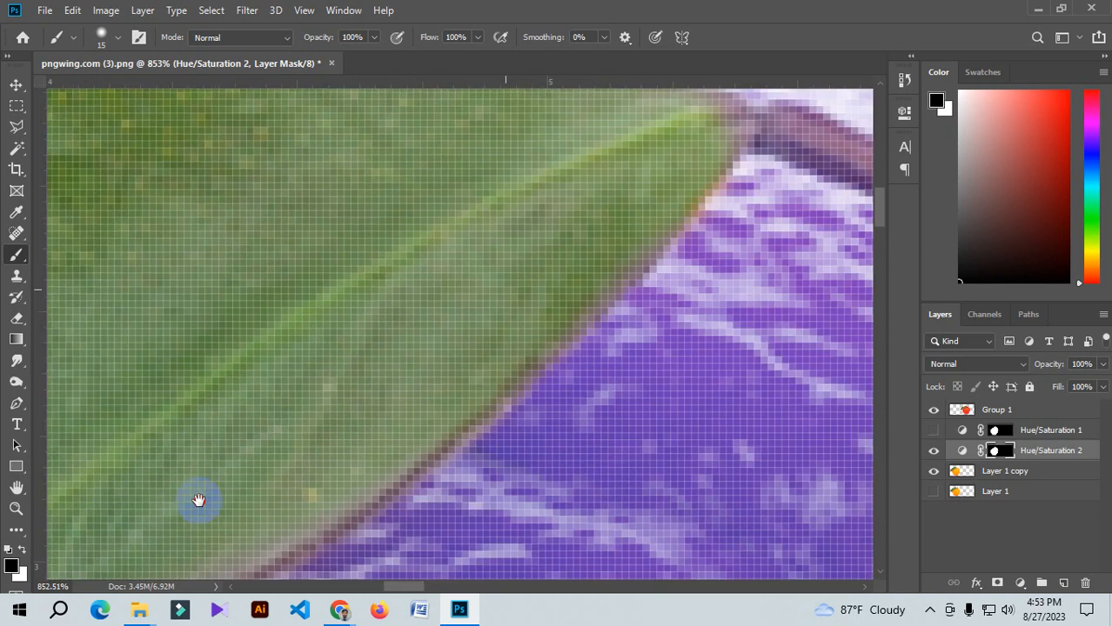
{"action": "left_click_drag", "start_coordinate": [349, 301], "coordinate": [223, 442]}
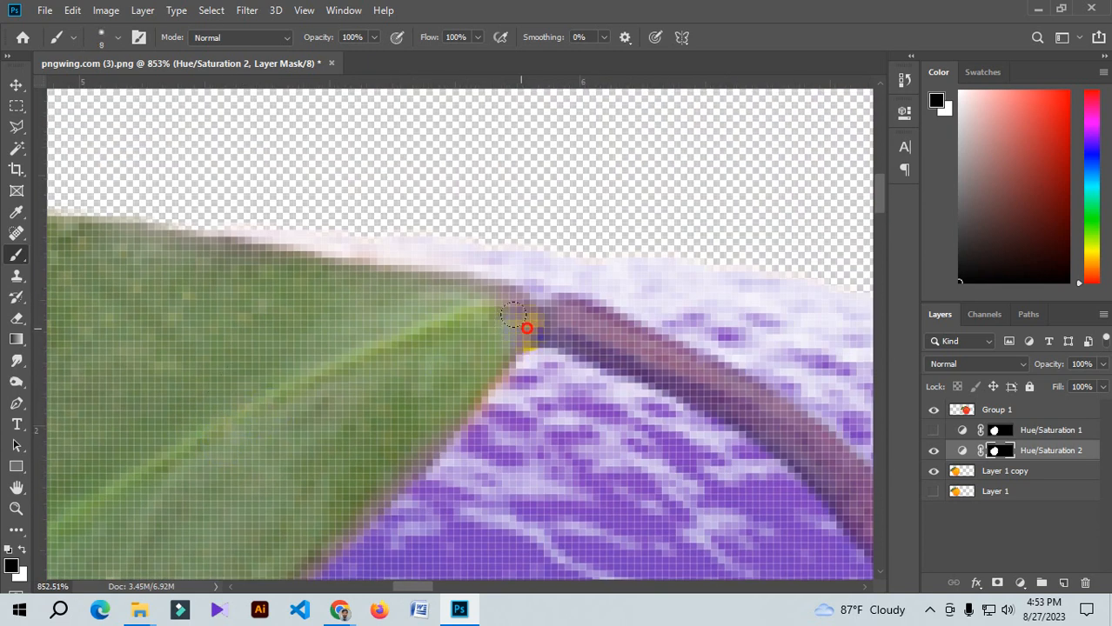
Mask out the thin leaf stalk up to the main stem with a 6 px brush, lowering the brush opacity to 58% partway
{"action": "mouse_move", "coordinate": [513, 315]}
{"action": "left_mouse_down"}
{"action": "mouse_move", "coordinate": [578, 318]}
{"action": "mouse_move", "coordinate": [565, 311]}
{"action": "mouse_move", "coordinate": [662, 355]}
{"action": "mouse_move", "coordinate": [563, 336]}
{"action": "mouse_move", "coordinate": [647, 361]}
{"action": "mouse_move", "coordinate": [596, 320]}
{"action": "mouse_move", "coordinate": [696, 383]}
{"action": "left_mouse_up"}
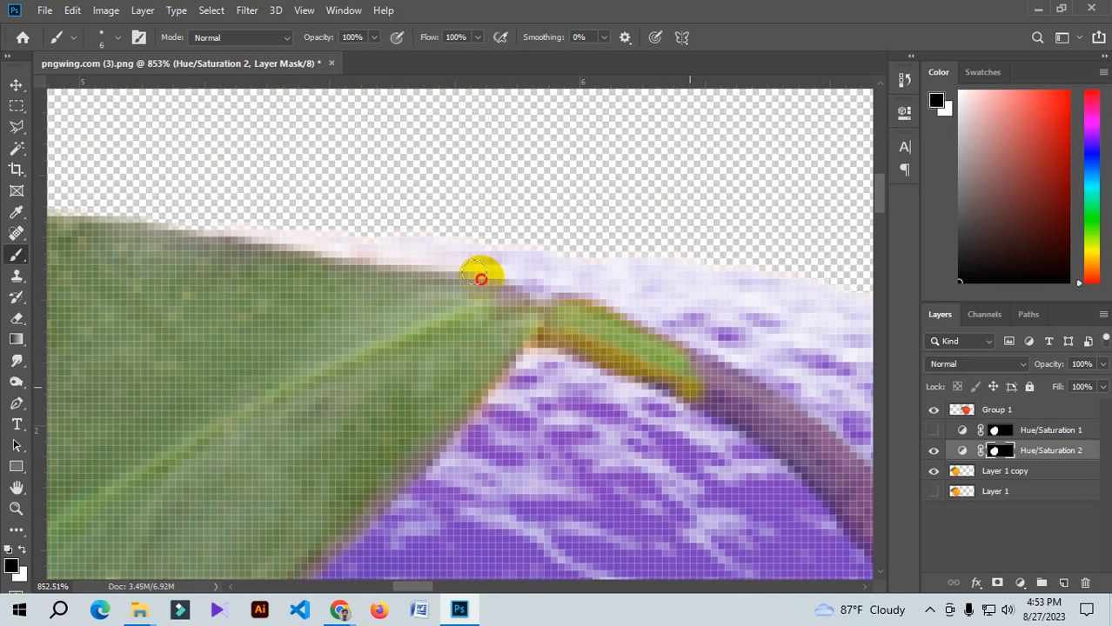
{"action": "left_click_drag", "start_coordinate": [479, 273], "coordinate": [464, 292]}
{"action": "scroll", "coordinate": [352, 294], "scroll_direction": "up", "scroll_amount": 5}
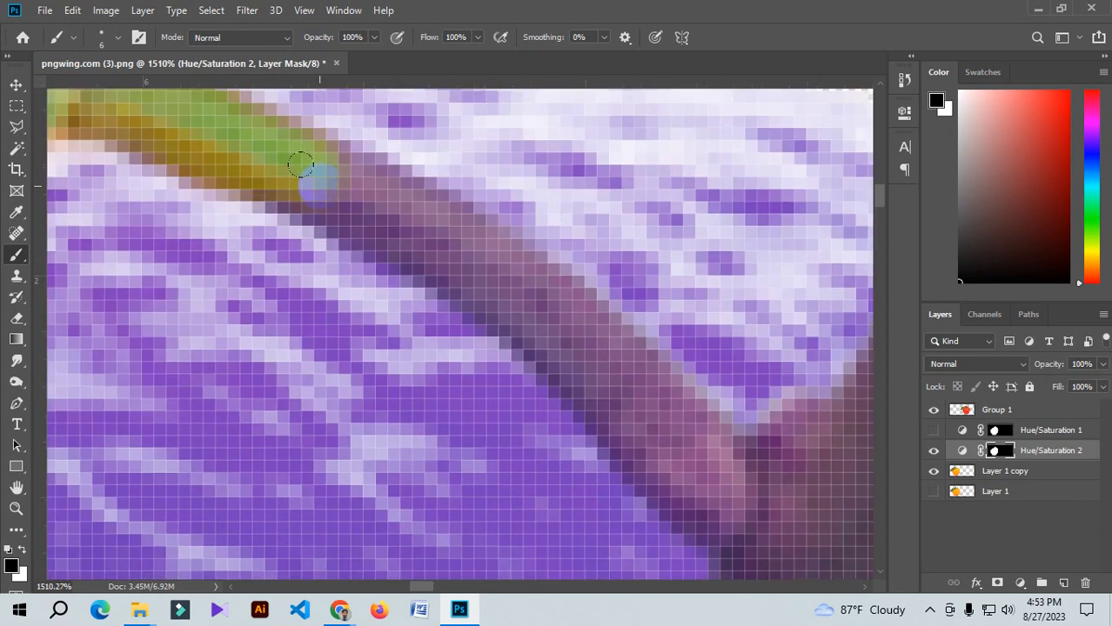
{"action": "right_click", "coordinate": [365, 211]}
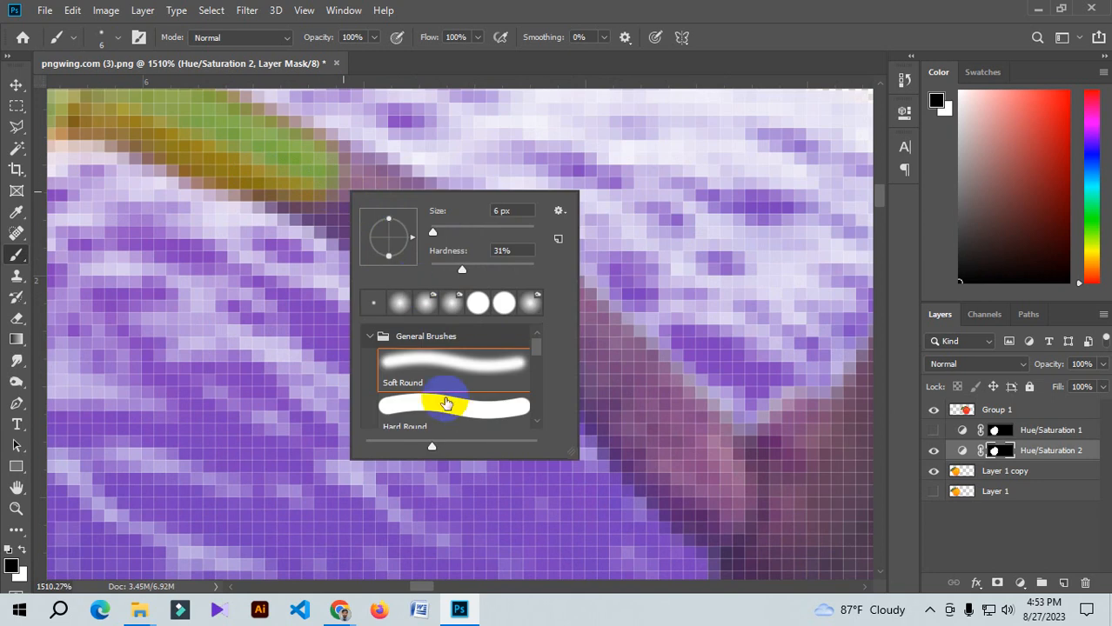
{"action": "left_click_drag", "start_coordinate": [321, 44], "coordinate": [290, 35]}
{"action": "mouse_move", "coordinate": [310, 164]}
{"action": "left_mouse_down"}
{"action": "mouse_move", "coordinate": [417, 217]}
{"action": "mouse_move", "coordinate": [346, 172]}
{"action": "mouse_move", "coordinate": [474, 265]}
{"action": "mouse_move", "coordinate": [394, 207]}
{"action": "mouse_move", "coordinate": [426, 214]}
{"action": "mouse_move", "coordinate": [613, 370]}
{"action": "mouse_move", "coordinate": [568, 322]}
{"action": "mouse_move", "coordinate": [657, 434]}
{"action": "mouse_move", "coordinate": [467, 253]}
{"action": "mouse_move", "coordinate": [356, 191]}
{"action": "mouse_move", "coordinate": [634, 399]}
{"action": "mouse_move", "coordinate": [694, 456]}
{"action": "mouse_move", "coordinate": [712, 489]}
{"action": "left_mouse_up"}
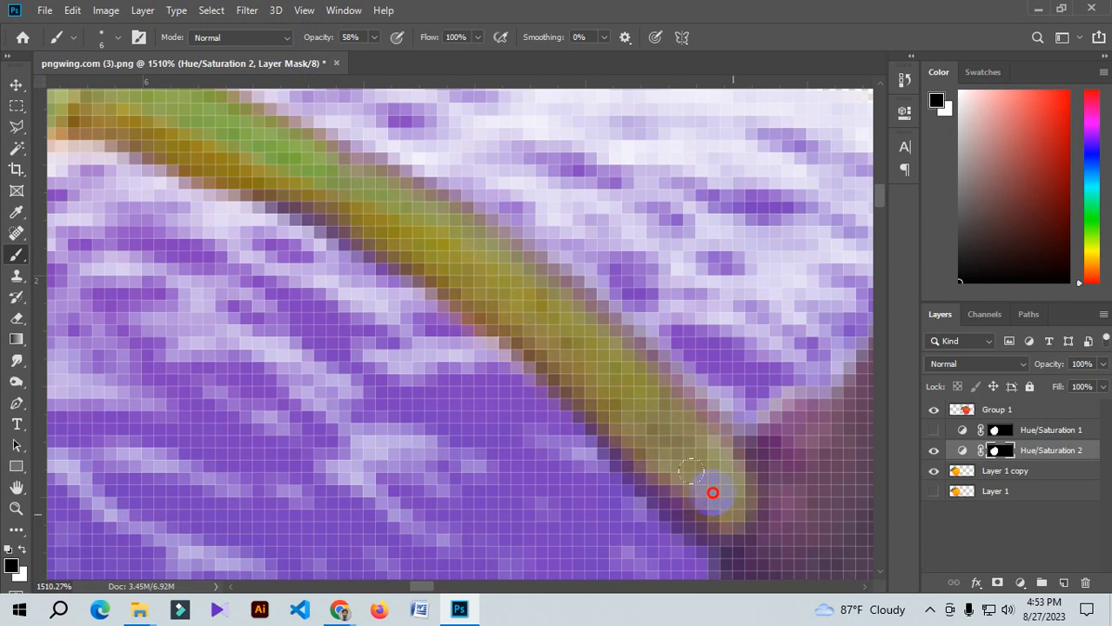
{"action": "scroll", "coordinate": [682, 464], "scroll_direction": "down", "scroll_amount": 3}
{"action": "scroll", "coordinate": [534, 342], "scroll_direction": "up", "scroll_amount": 5}
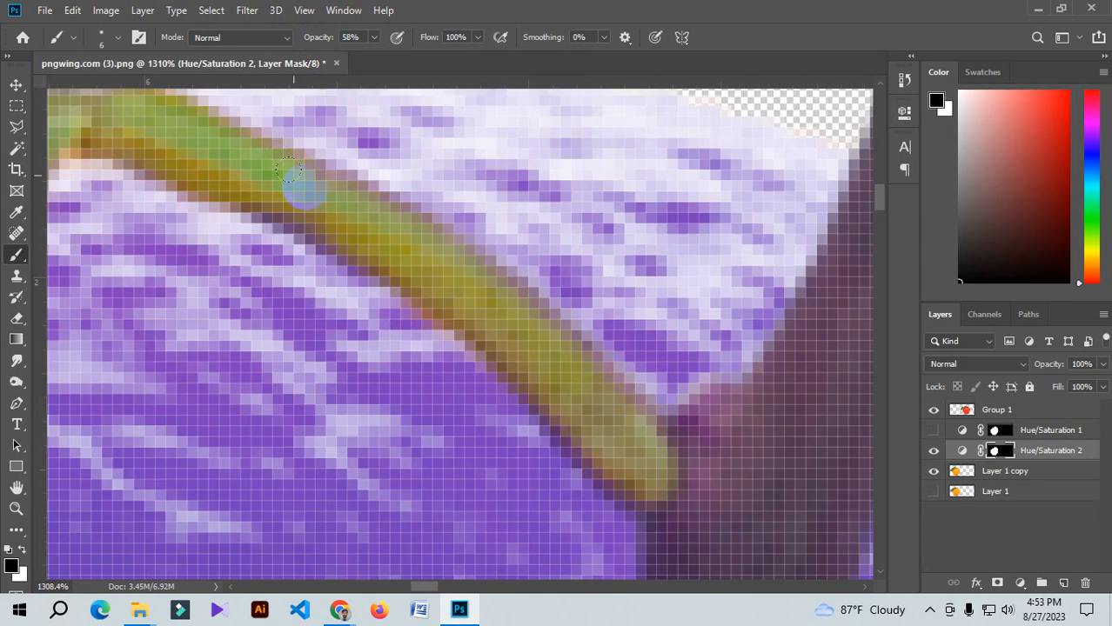
Touch up the Hue/Saturation 2 mask along the thin leaf stalk down to the main stem, using the 6 px brush at 58% opacity
{"action": "mouse_move", "coordinate": [292, 174]}
{"action": "left_mouse_down"}
{"action": "mouse_move", "coordinate": [548, 318]}
{"action": "mouse_move", "coordinate": [633, 380]}
{"action": "mouse_move", "coordinate": [628, 396]}
{"action": "left_mouse_up"}
{"action": "scroll", "coordinate": [472, 256], "scroll_direction": "down", "scroll_amount": 6}
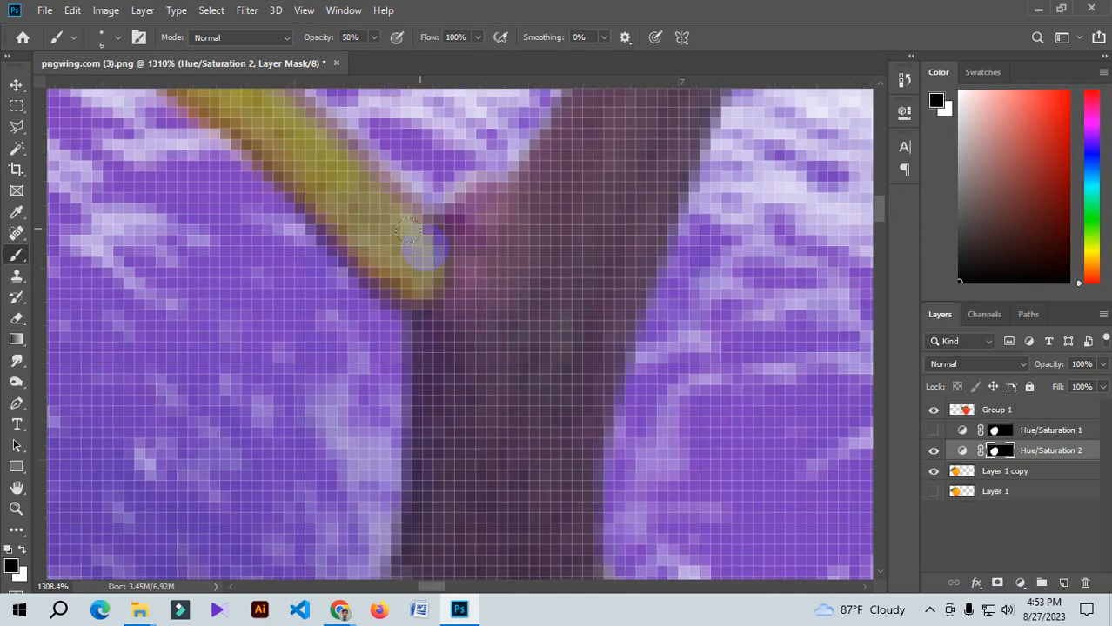
{"action": "scroll", "coordinate": [479, 261], "scroll_direction": "down", "scroll_amount": 6}
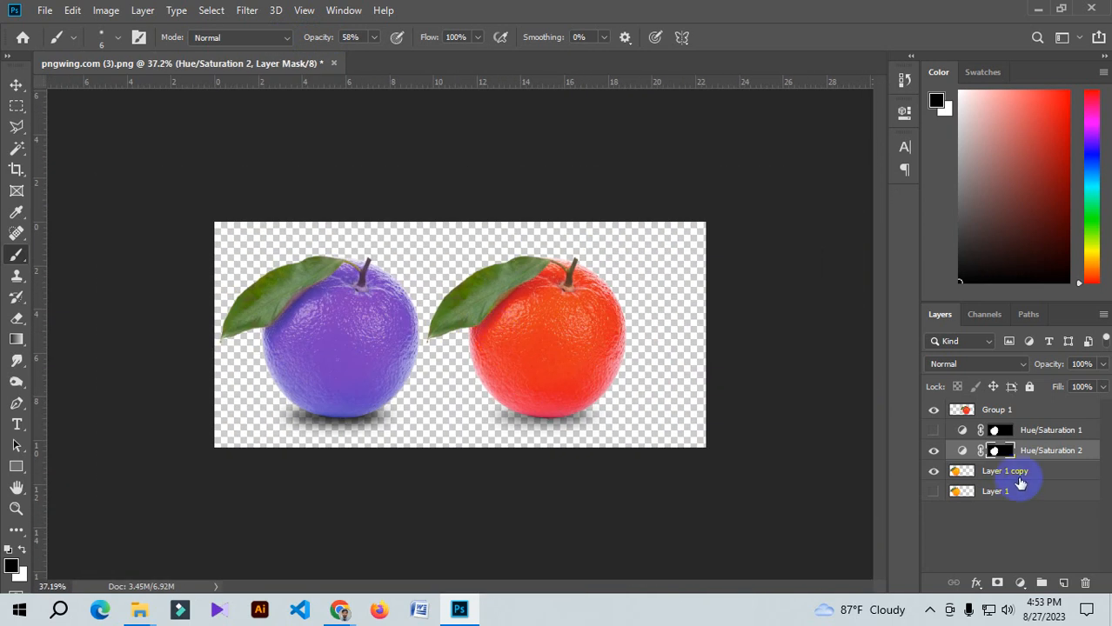
Duplicate Layer 1 copy together with its Hue/Saturation 2 adjustment and group the duplicates
{"action": "left_click", "coordinate": [1018, 475]}
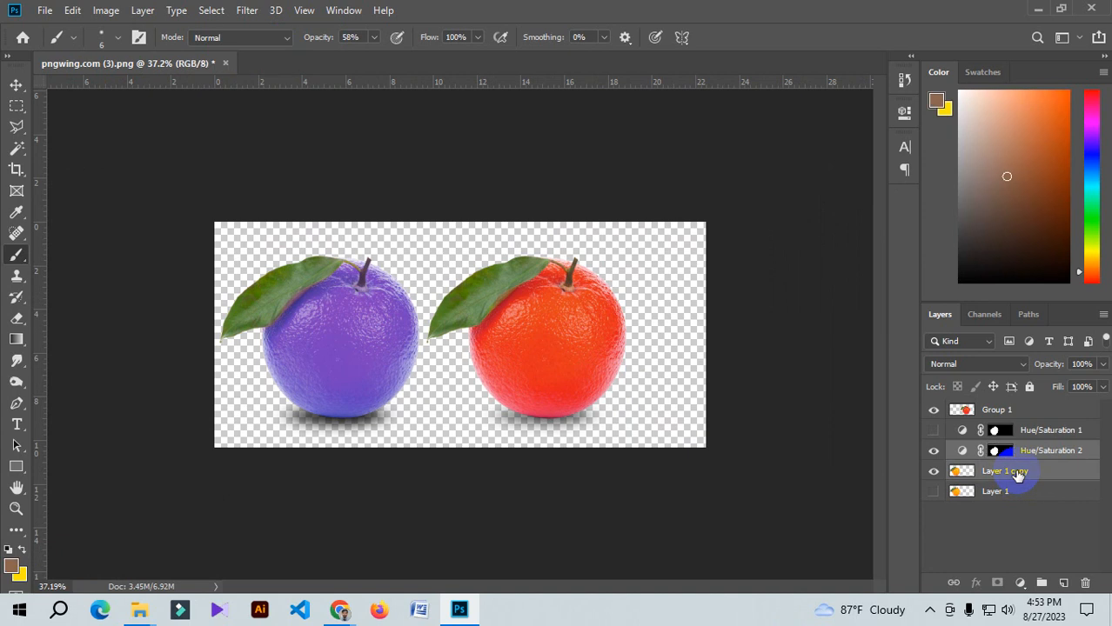
{"action": "key", "text": "ctrl+j"}
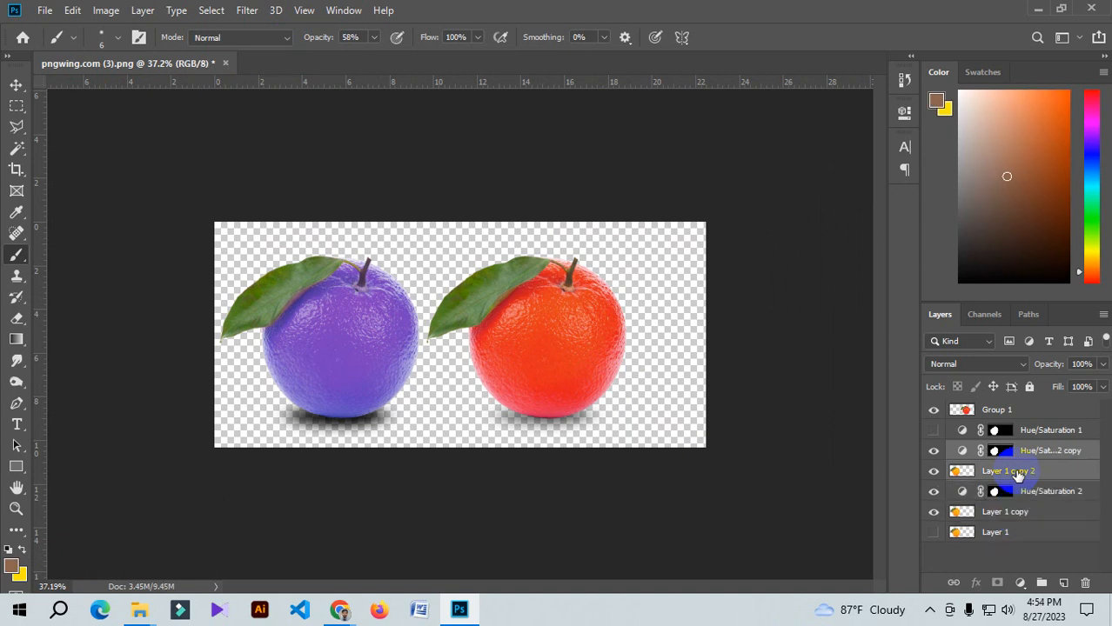
{"action": "key", "text": "ctrl+g"}
Convert Group 2 to a smart object and rasterize it, and hide the original Hue/Saturation 2 adjustment
{"action": "right_click", "coordinate": [1014, 452]}
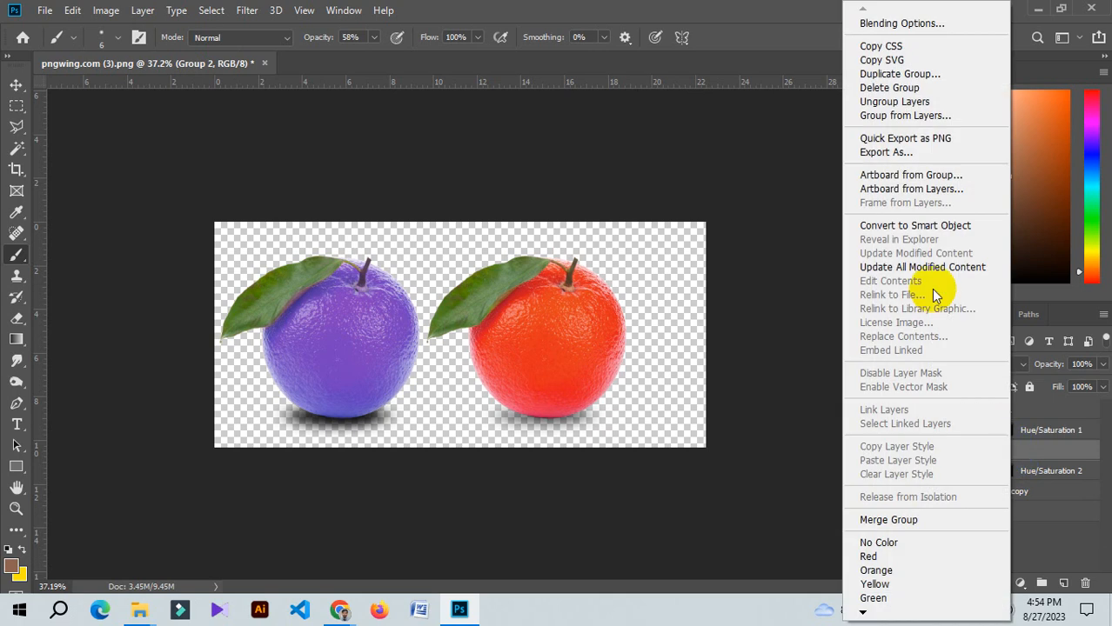
{"action": "left_click", "coordinate": [909, 221]}
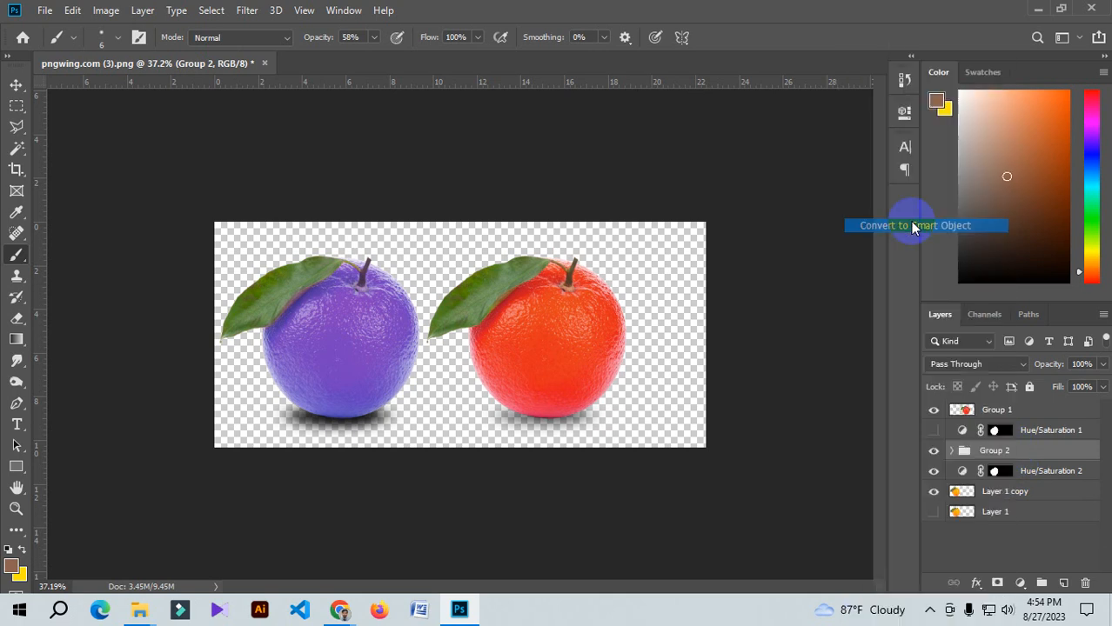
{"action": "right_click", "coordinate": [1000, 454]}
{"action": "left_click", "coordinate": [856, 288]}
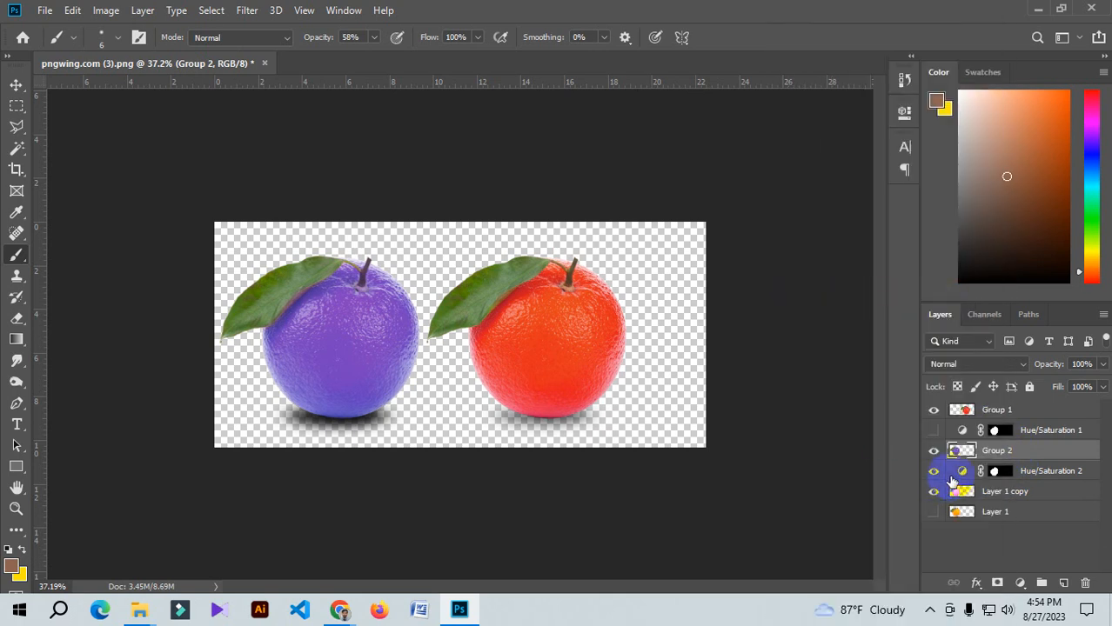
{"action": "left_click", "coordinate": [933, 470]}
{"action": "left_click", "coordinate": [335, 335]}
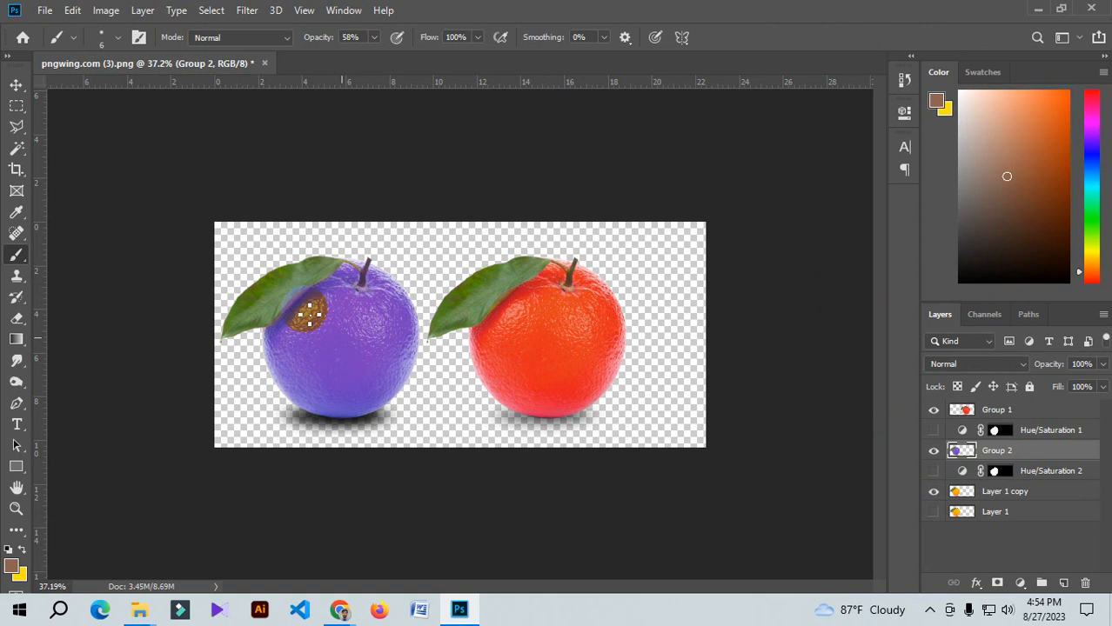
Extend the canvas on its left side with Crop to about 33.1 in wide and move the purple orange into the added space
{"action": "left_click", "coordinate": [16, 170]}
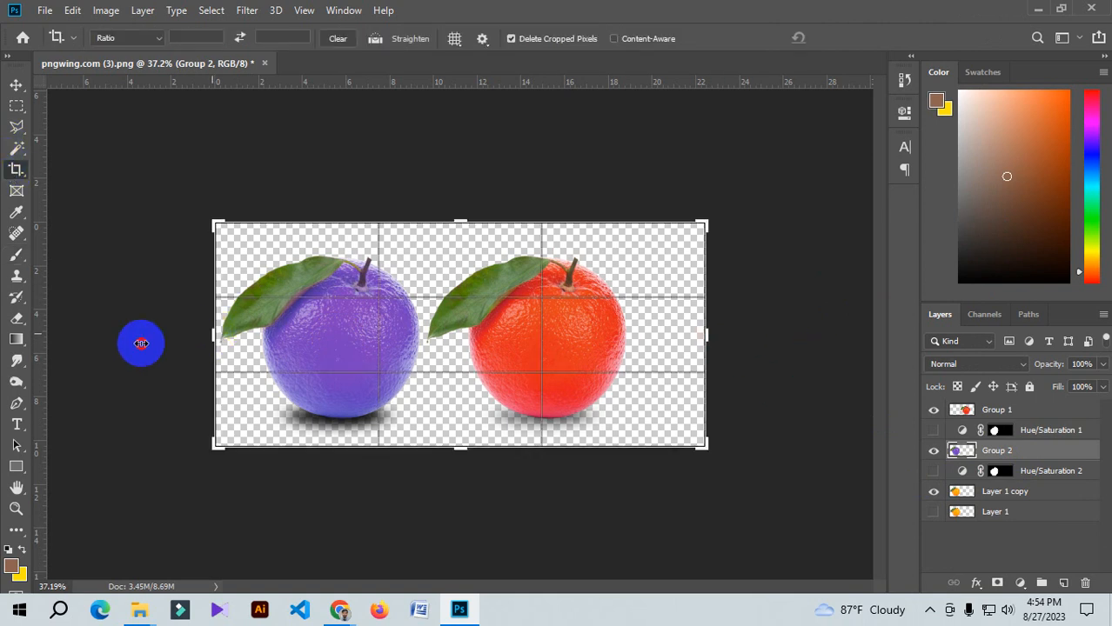
{"action": "left_click_drag", "start_coordinate": [141, 344], "coordinate": [95, 345]}
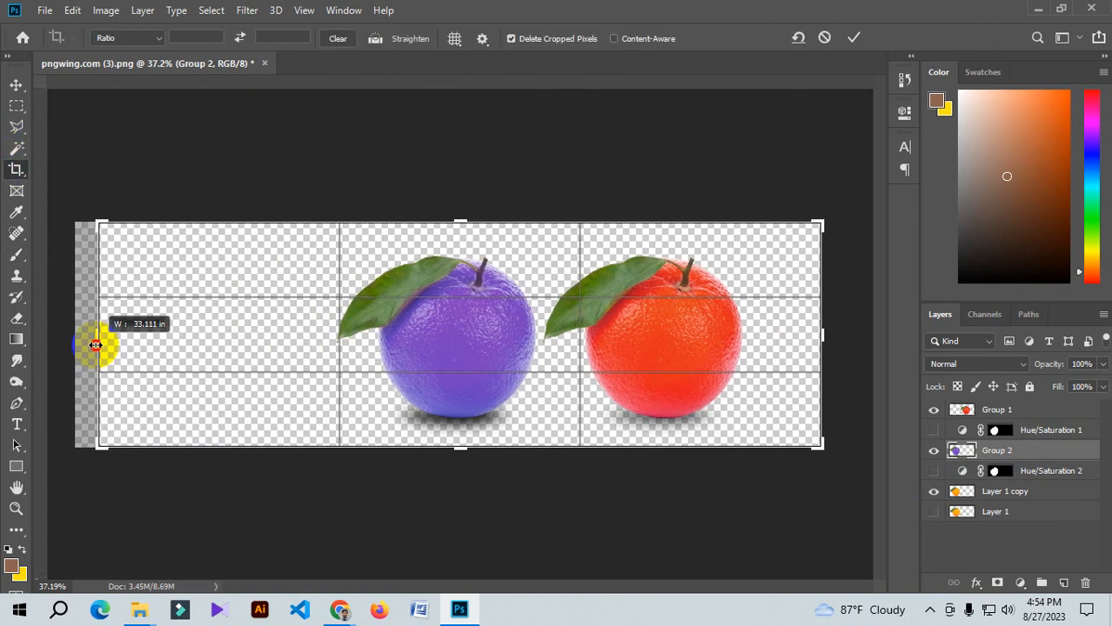
{"action": "key", "text": "Return"}
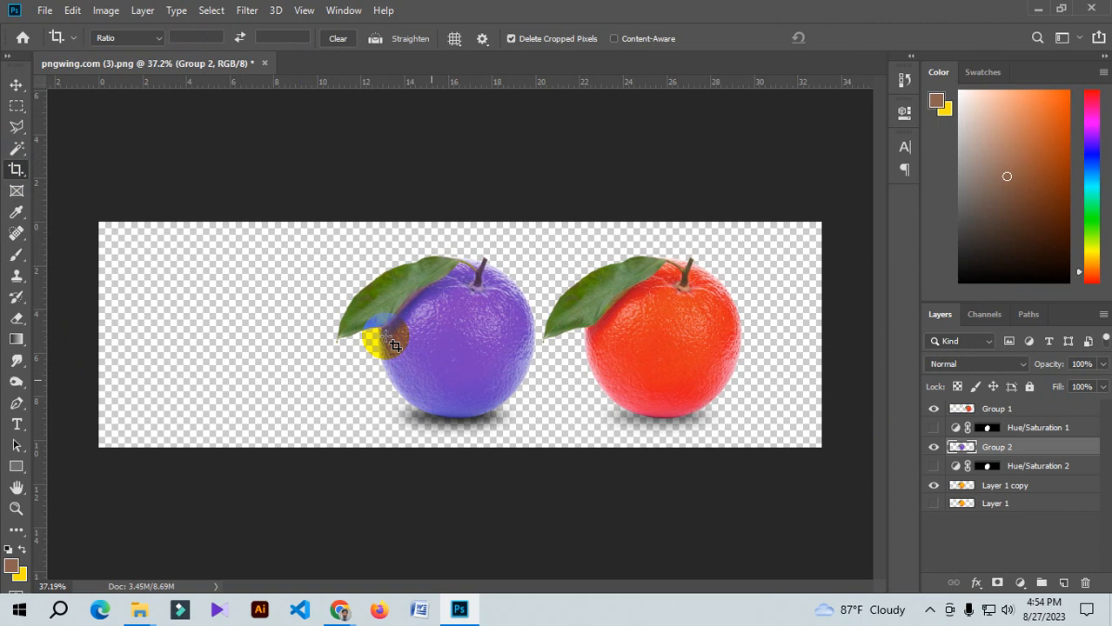
{"action": "left_click", "coordinate": [15, 84]}
{"action": "left_click_drag", "start_coordinate": [457, 315], "coordinate": [251, 341]}
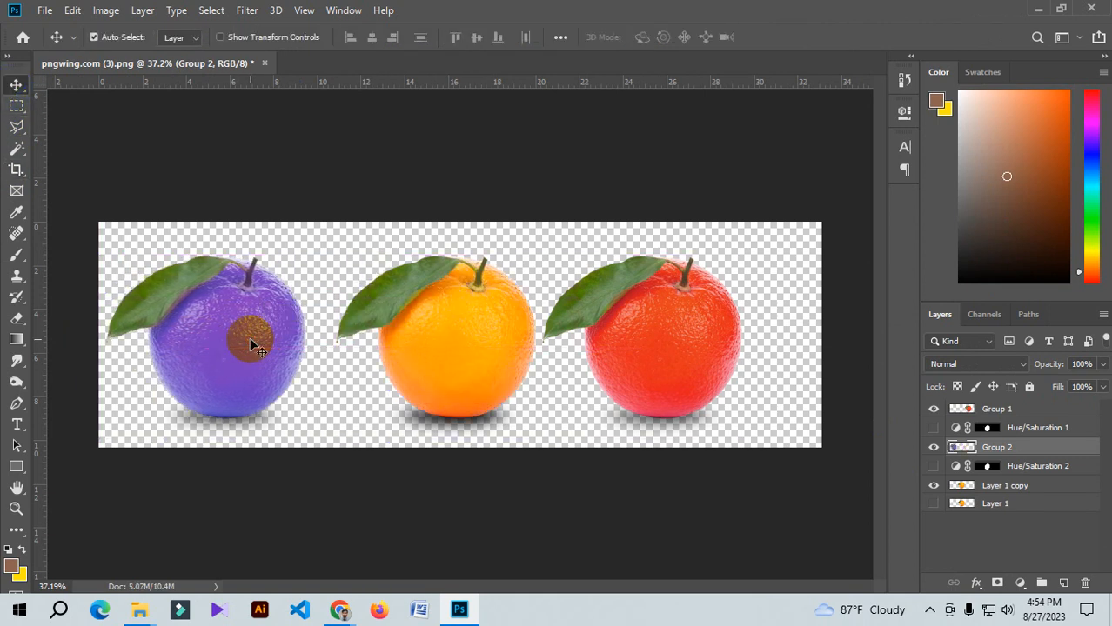